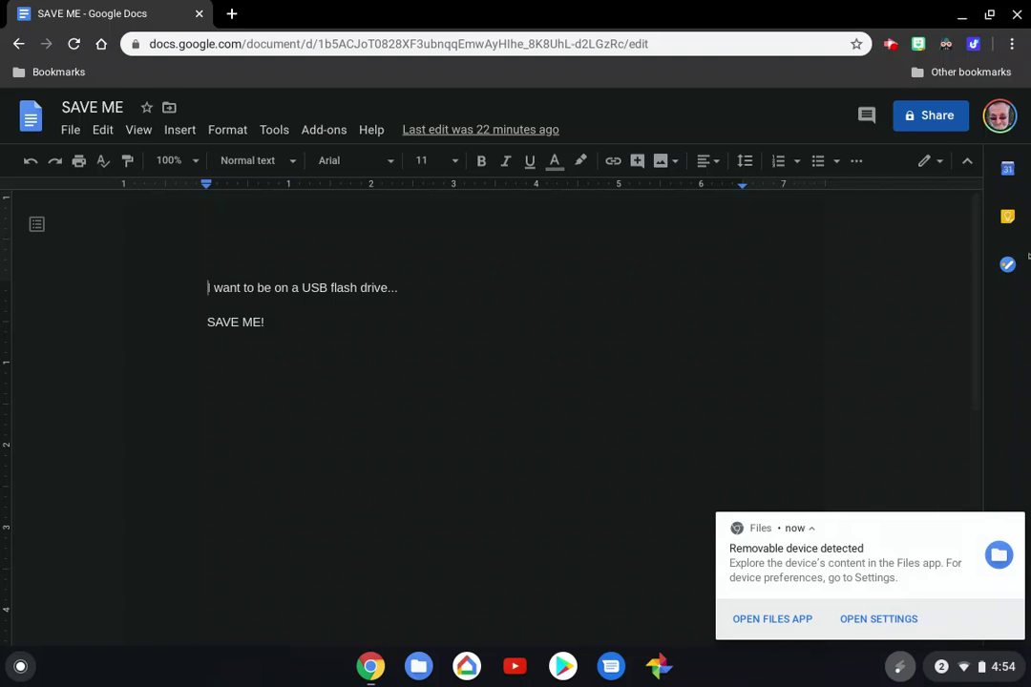
- Switch Google Play app access to the UNTITLED drive on and off in the external storage preferences, and close Settings
mouse_move(916, 577)
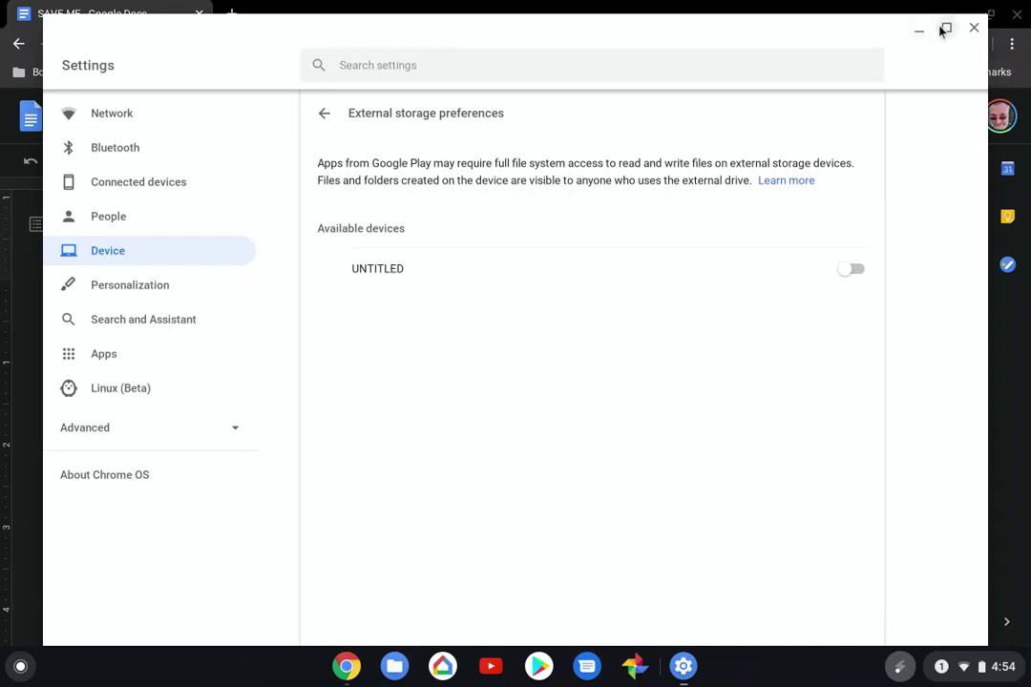
left_click(943, 30)
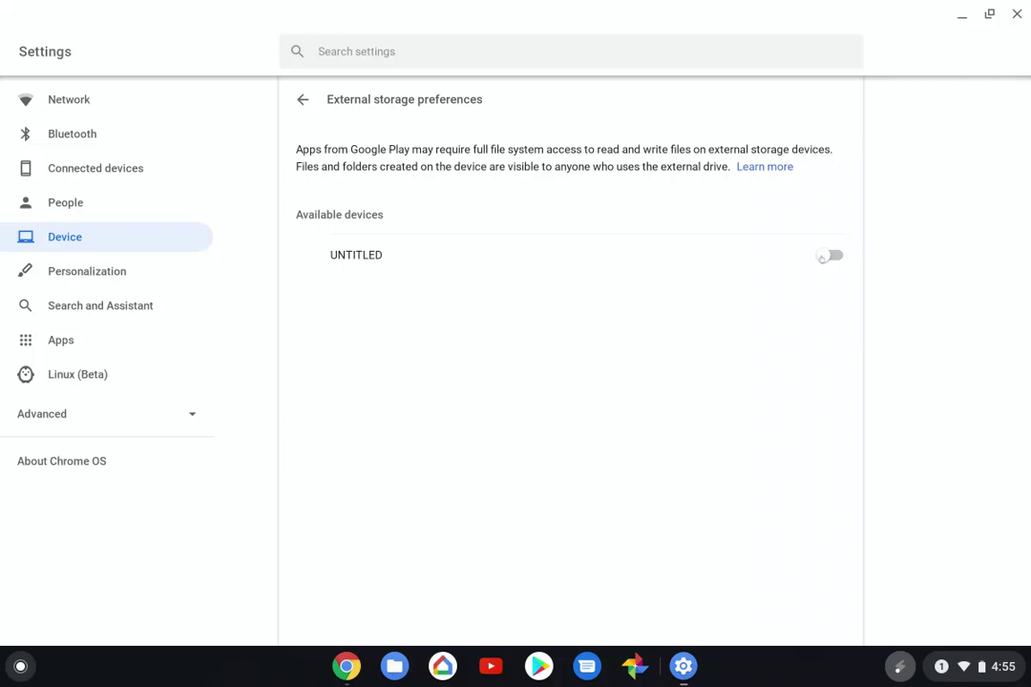
left_click(823, 256)
left_click(823, 257)
left_click(1016, 13)
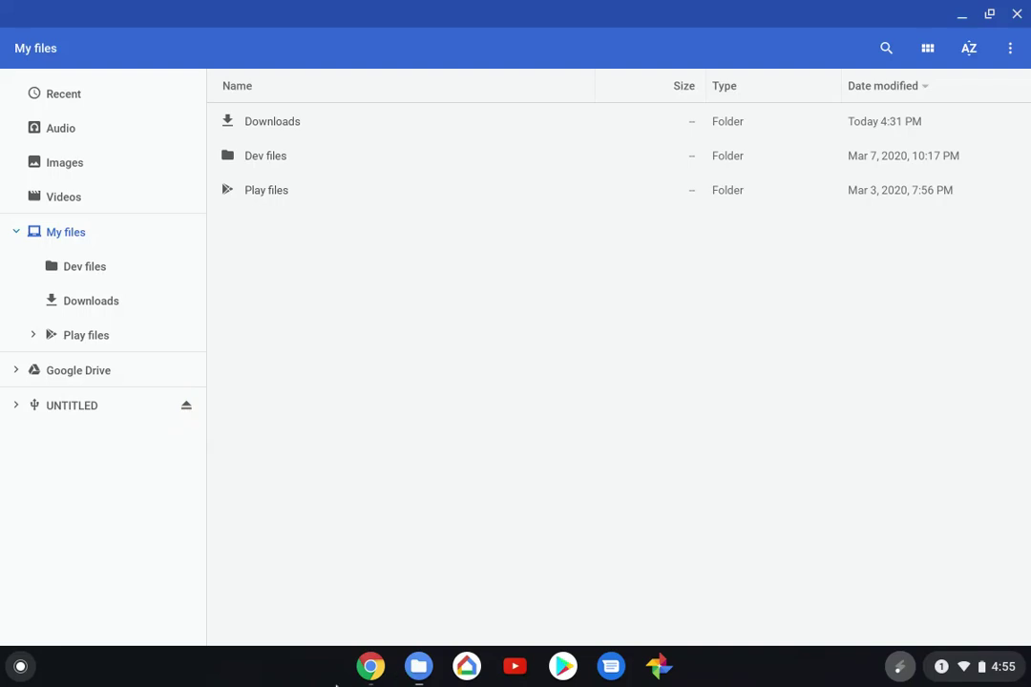
- Browse the UNTITLED drive in Files through Android, data and com.adobe.lrmobile down to the files folder
left_click(70, 407)
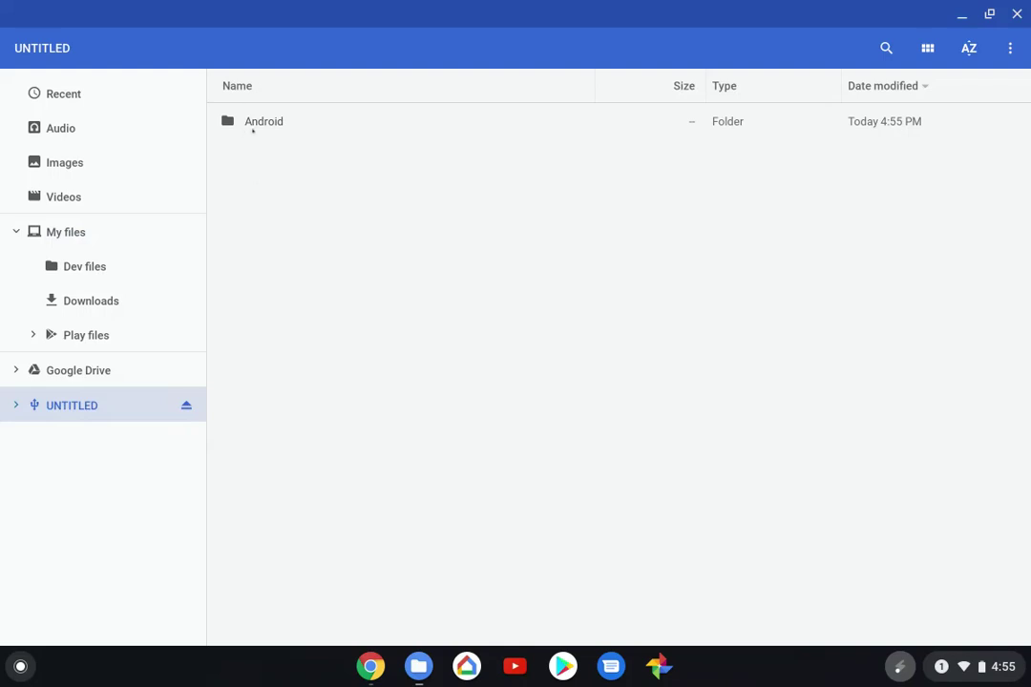
double_click(253, 129)
double_click(253, 124)
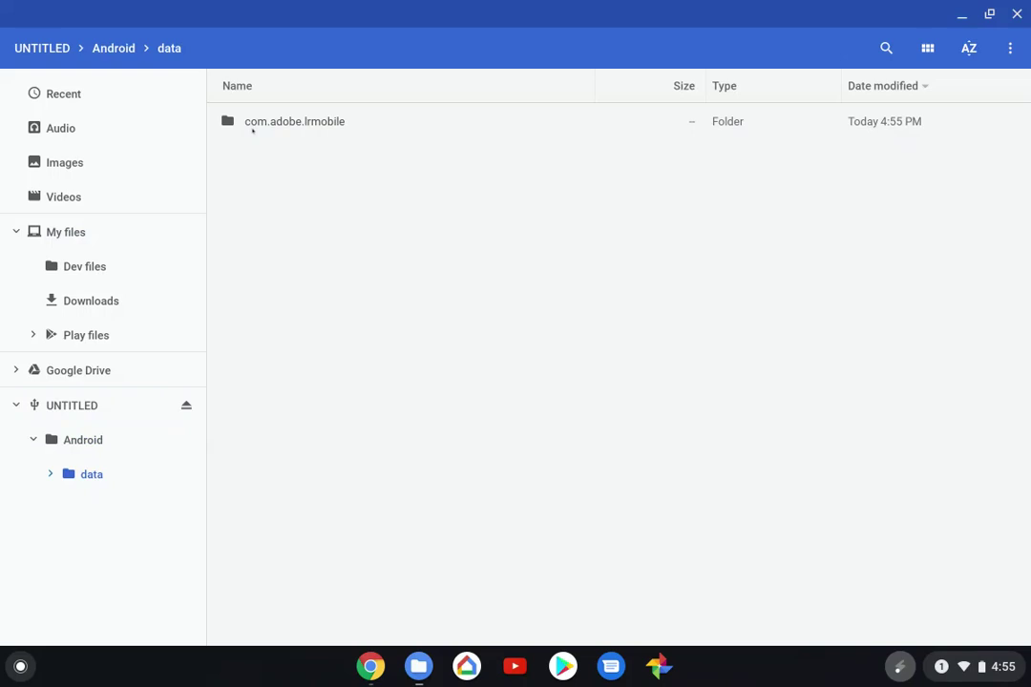
double_click(253, 124)
double_click(253, 124)
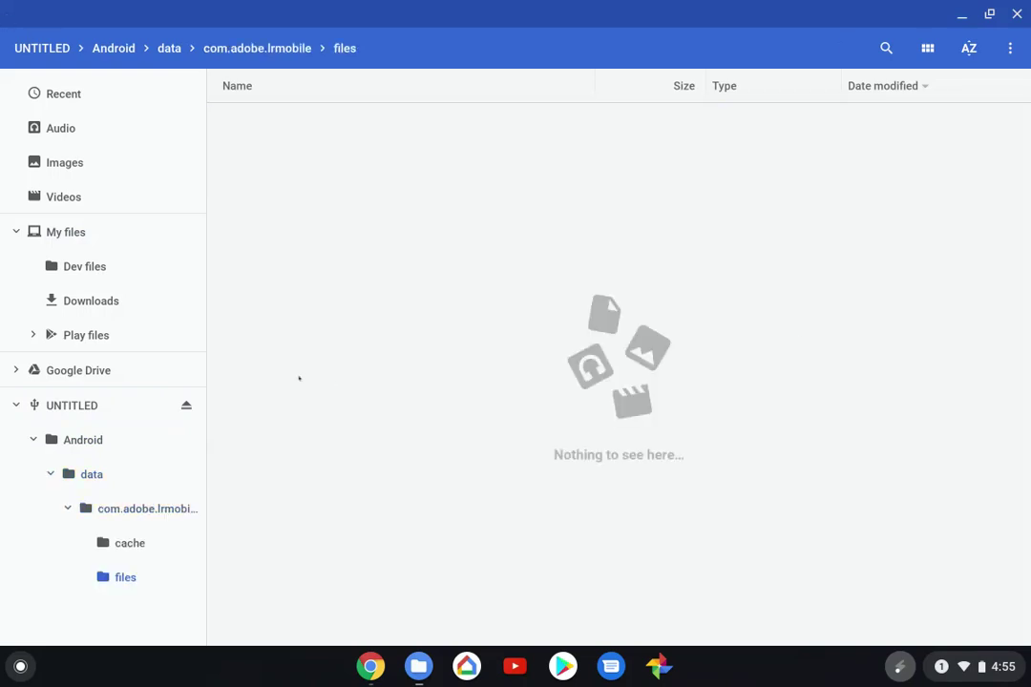
- Return to the root of the UNTITLED drive and delete the Android folder
left_click(72, 408)
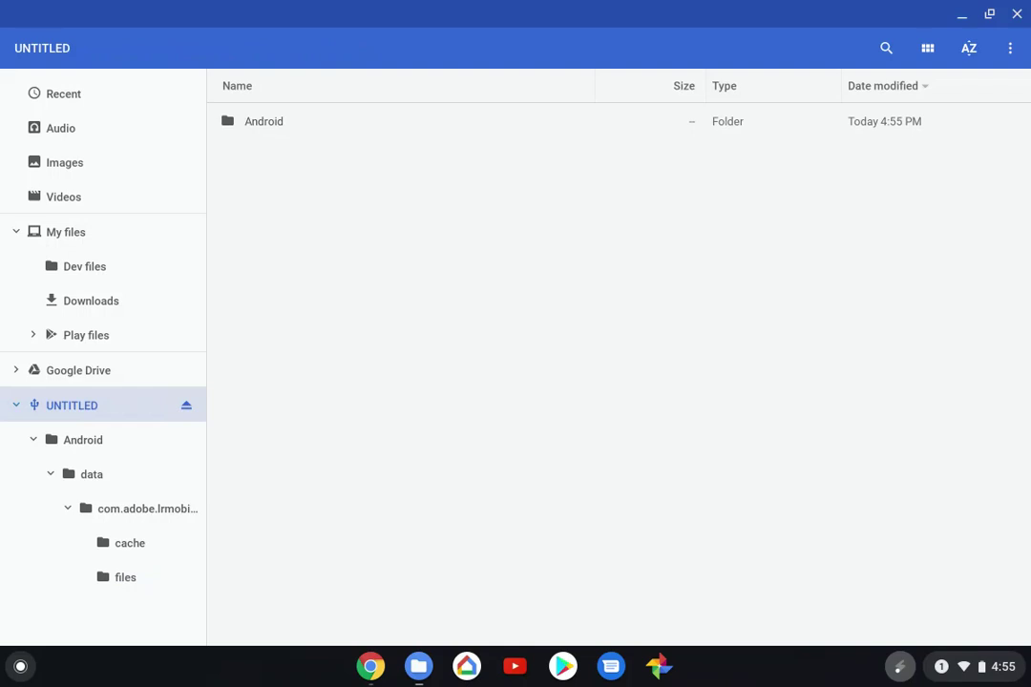
left_click(258, 122)
right_click(246, 120)
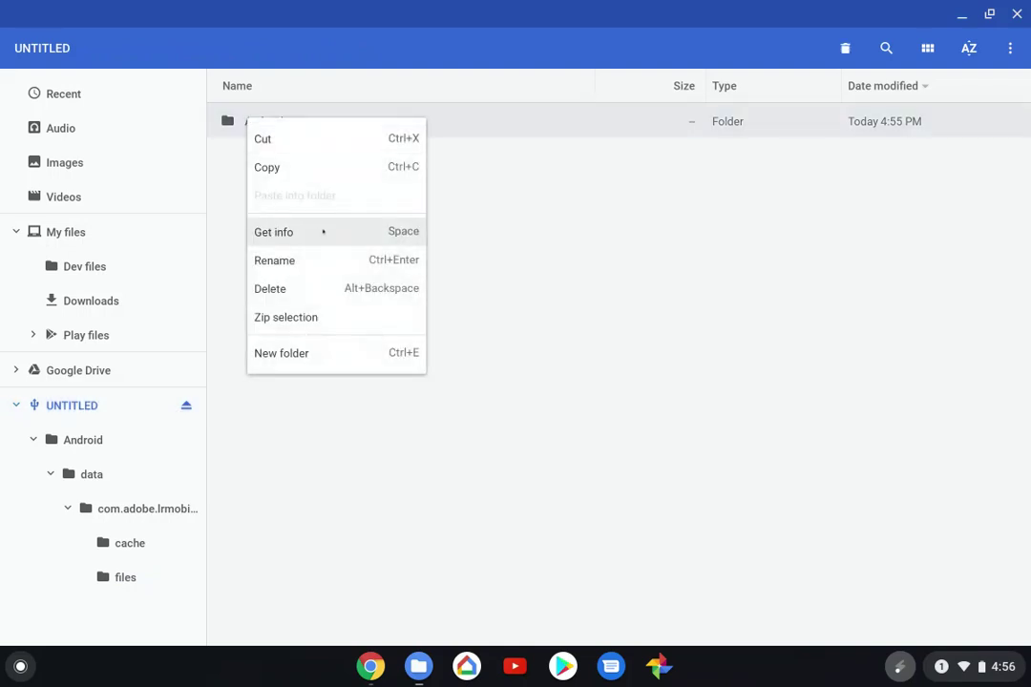
left_click(296, 290)
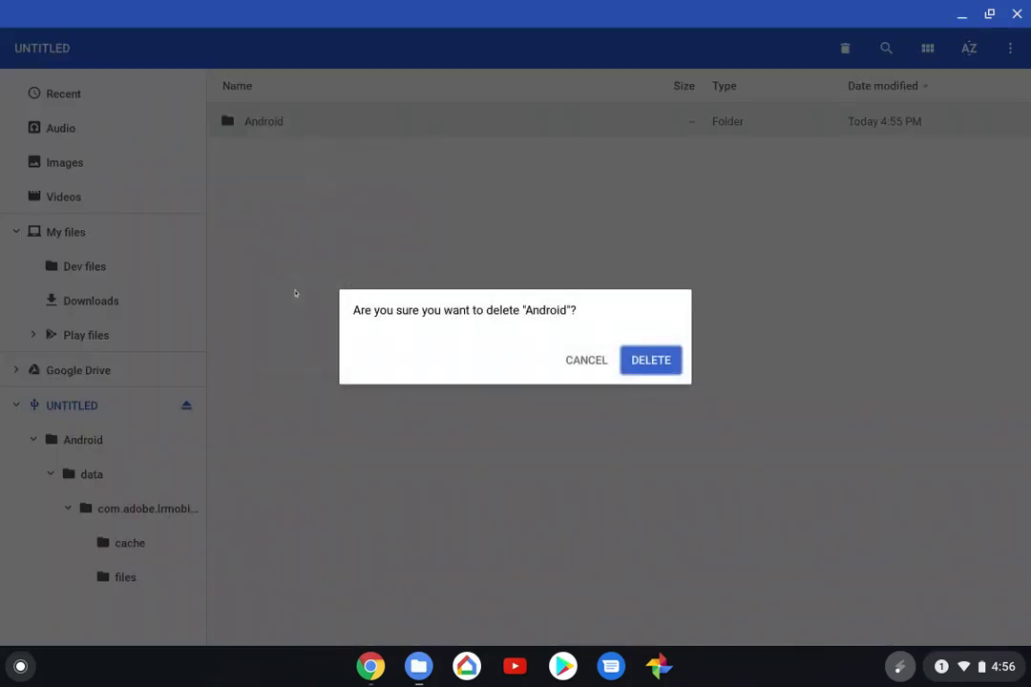
key("Return")
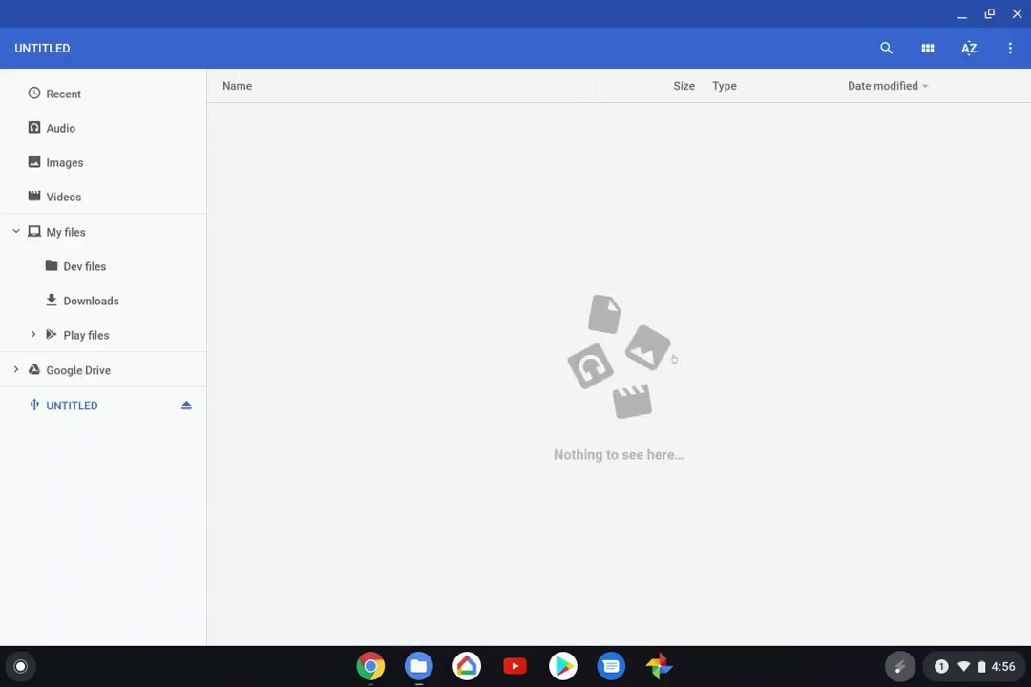
- Erase and format the UNTITLED drive as FAT32, leaving the drive name blank
right_click(75, 406)
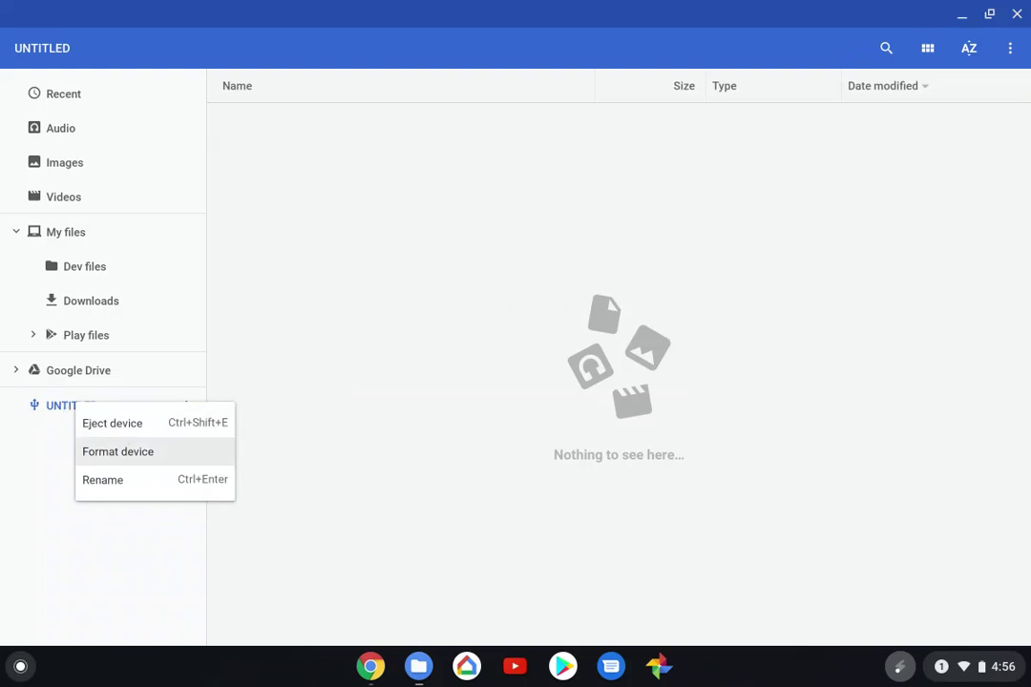
key("Up")
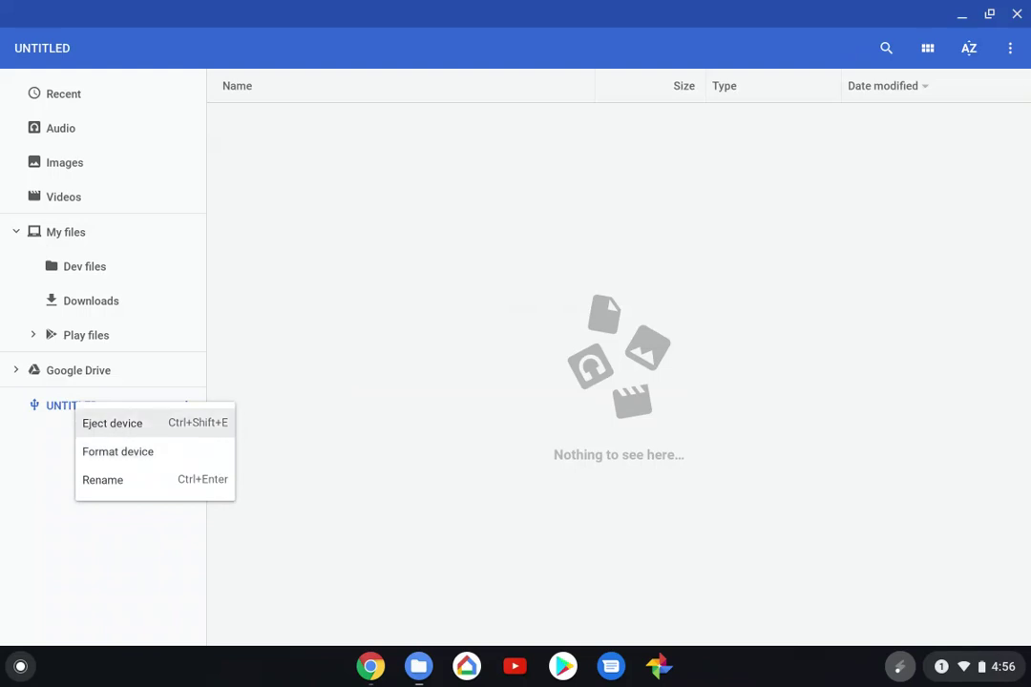
key("Down")
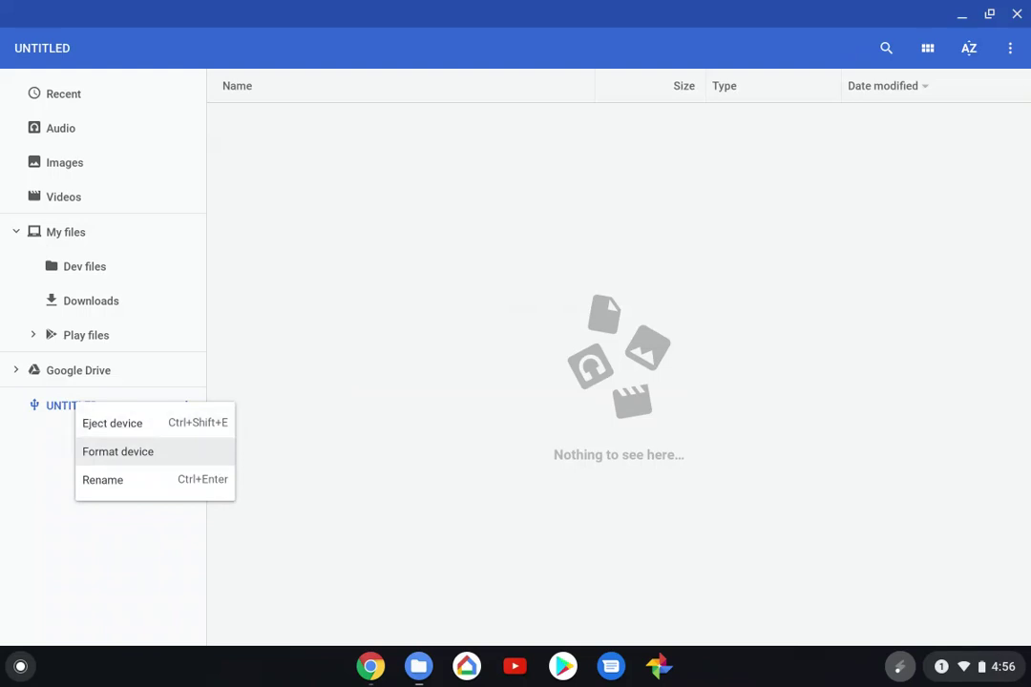
key("Down")
left_click(120, 452)
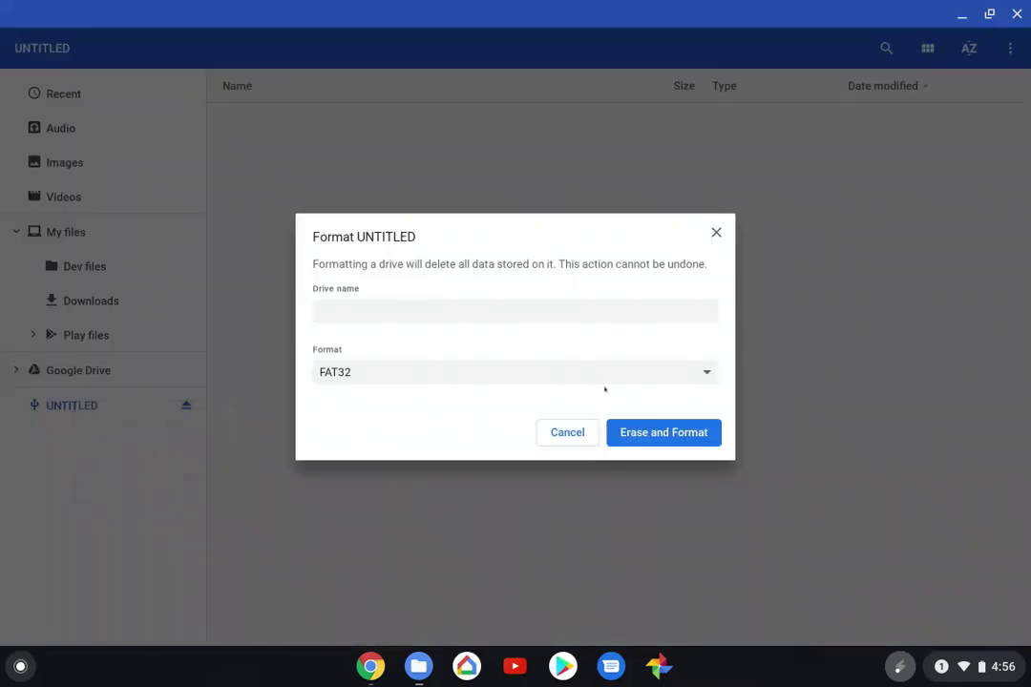
left_click(707, 371)
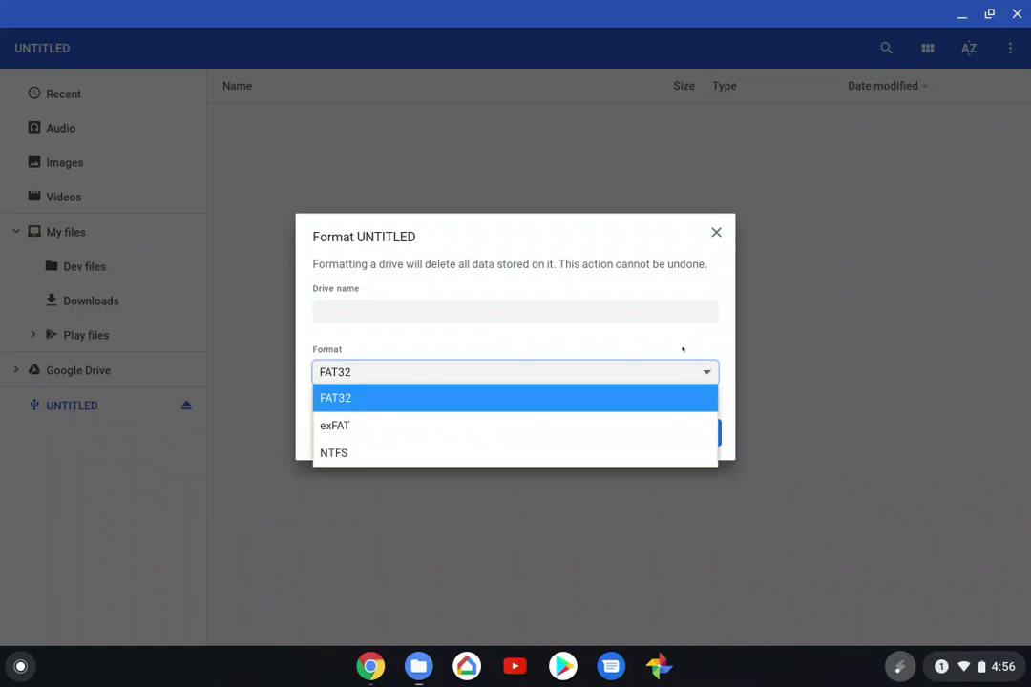
left_click(684, 344)
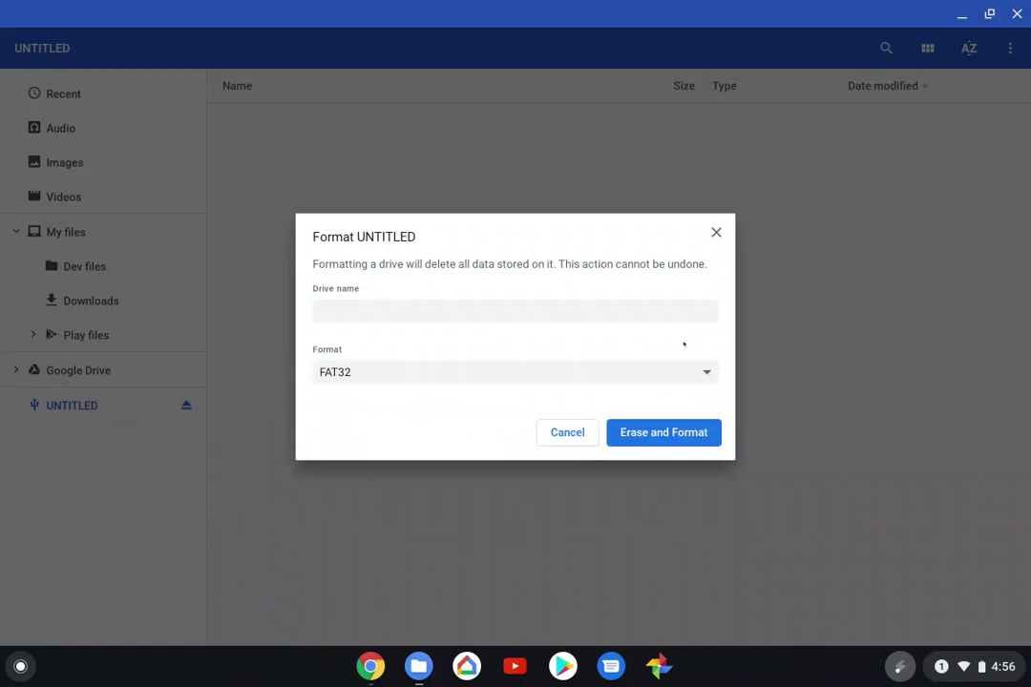
left_click(659, 433)
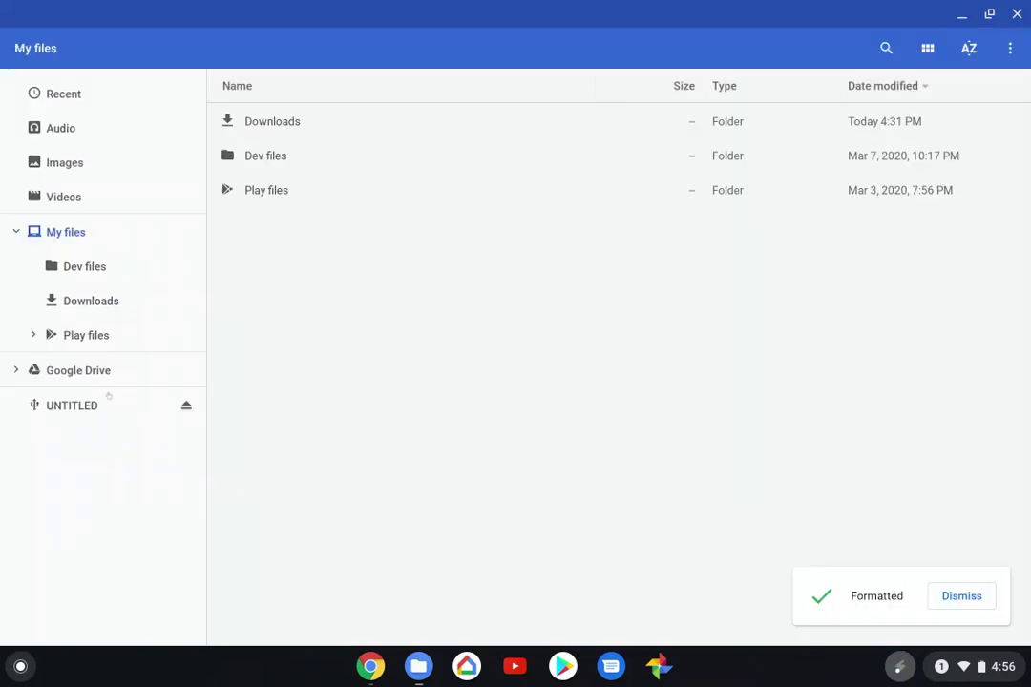
- Rename the formatted UNTITLED drive to SAVE ME! and open it
left_click(75, 406)
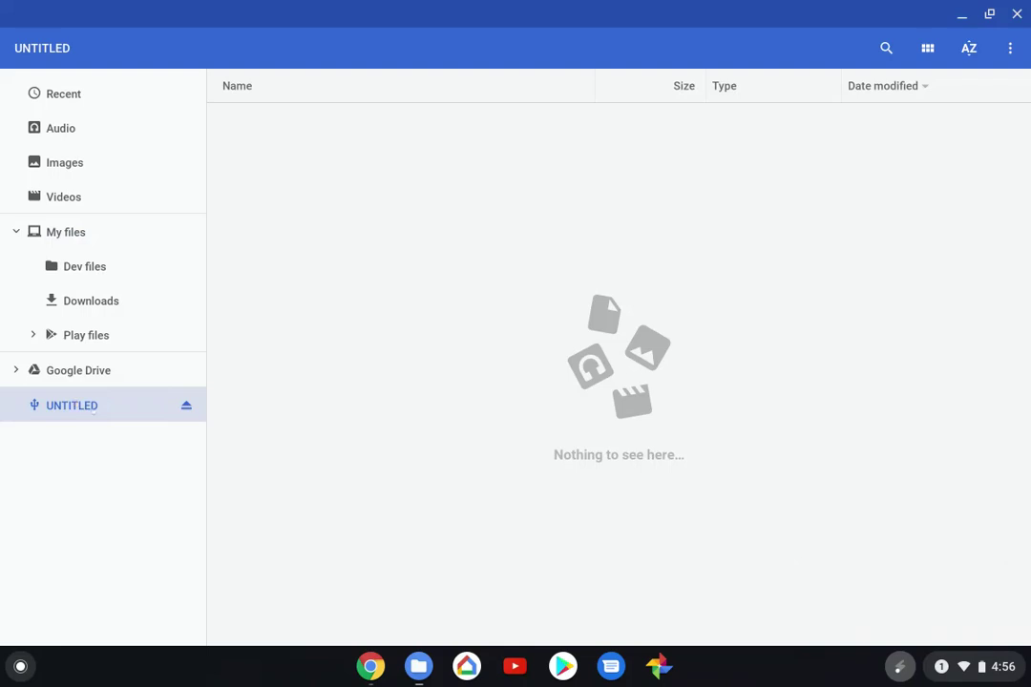
right_click(95, 408)
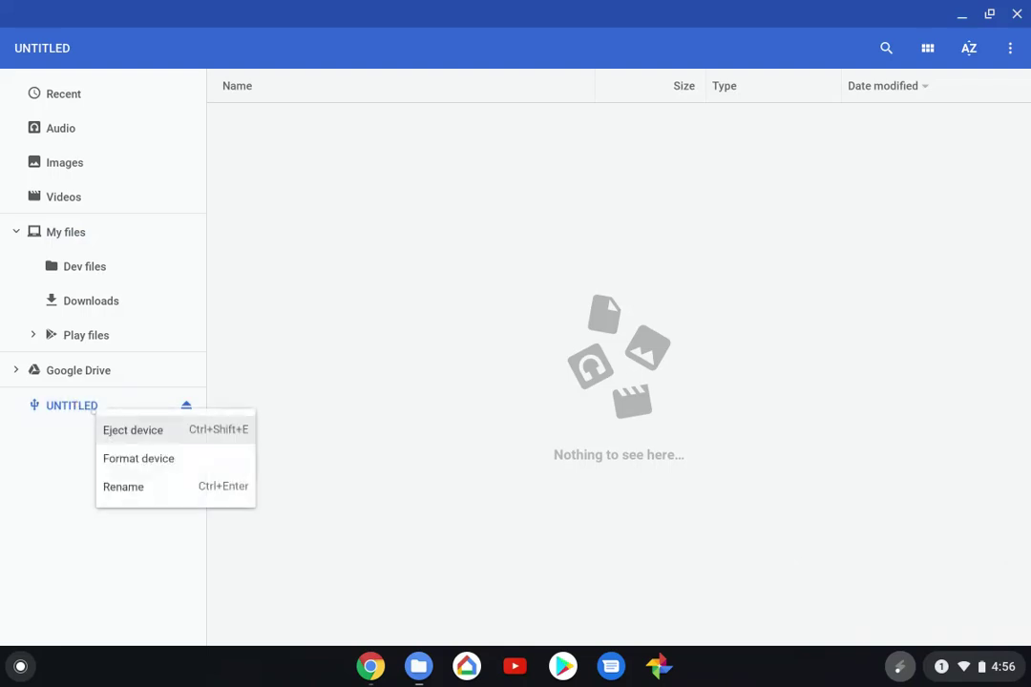
left_click(124, 487)
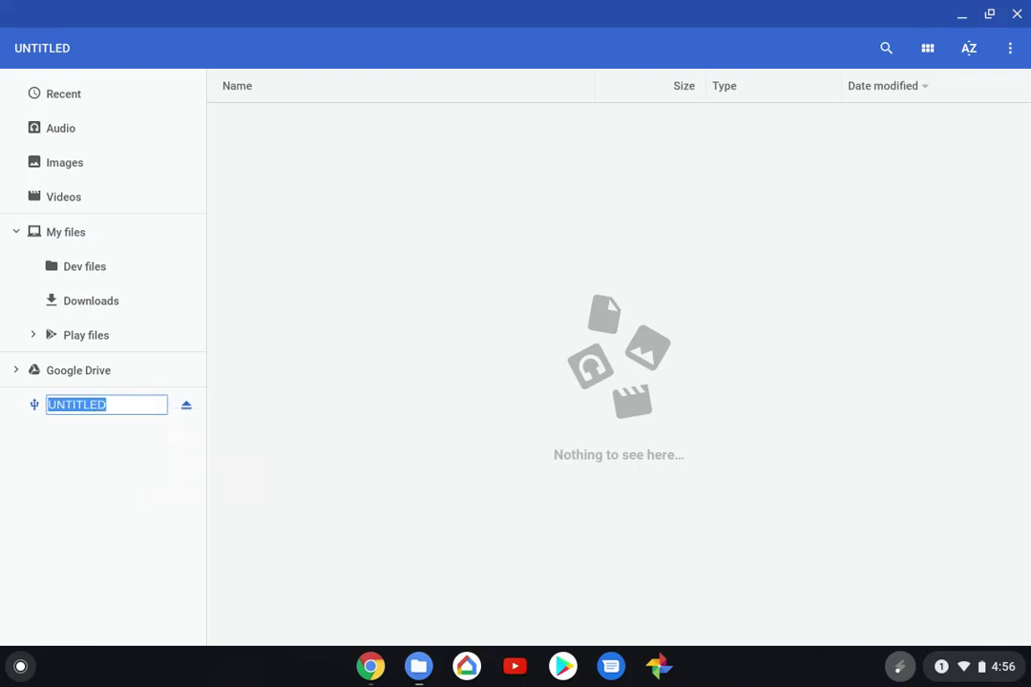
type("SAVE ")
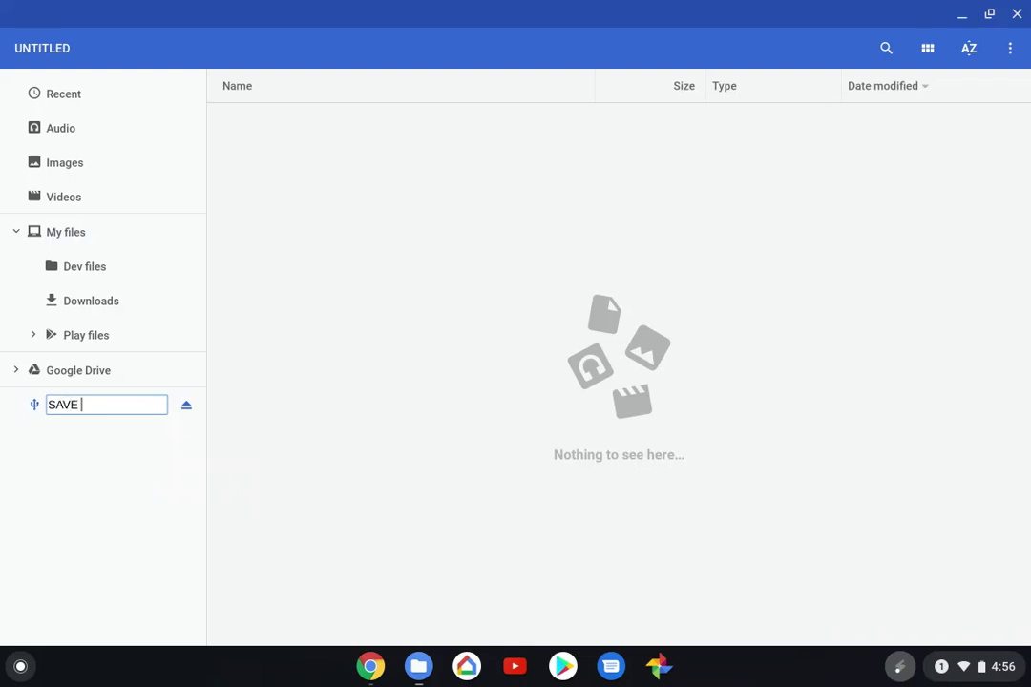
type("ME!")
key("Return")
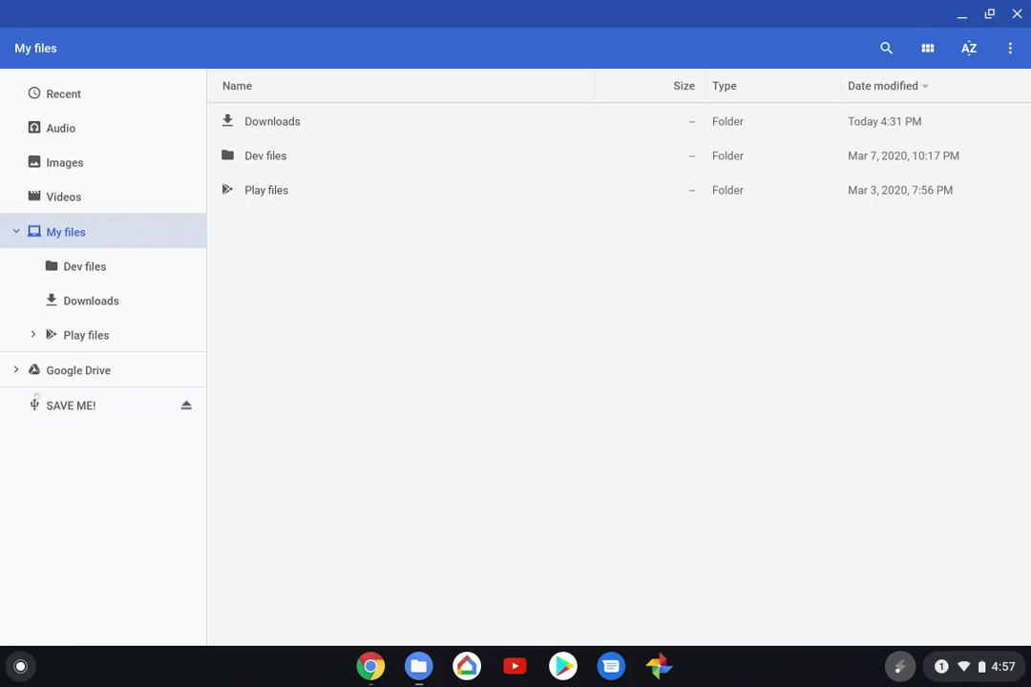
left_click(83, 407)
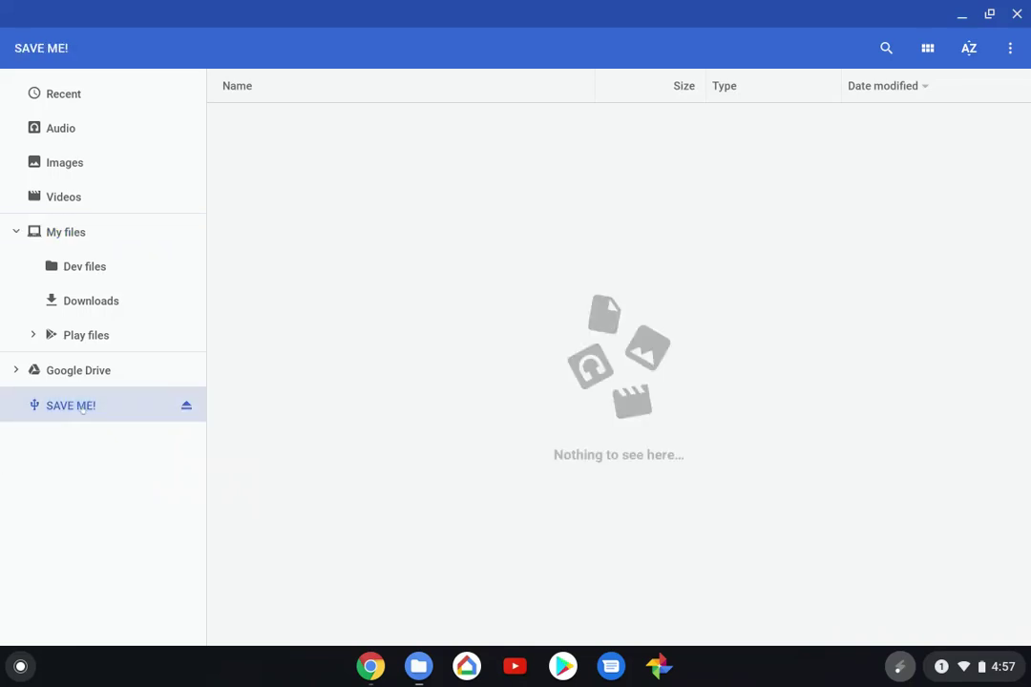
- Switch to the SAVE ME document in Google Docs, download it as a PDF Document (.pdf), and close the opened PDF
left_click(964, 16)
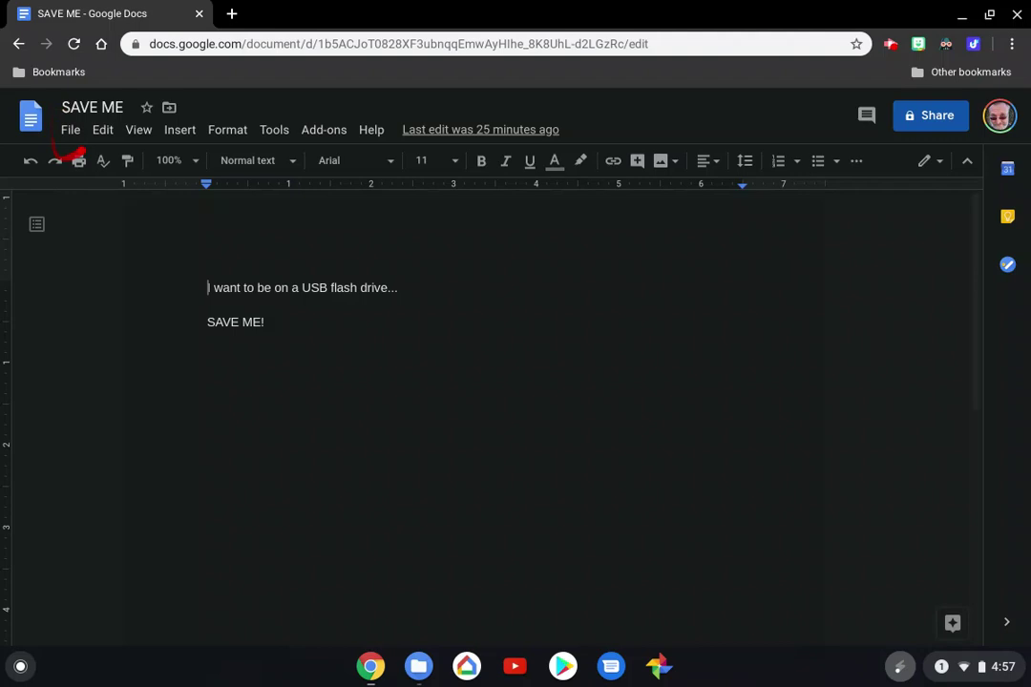
left_click(67, 130)
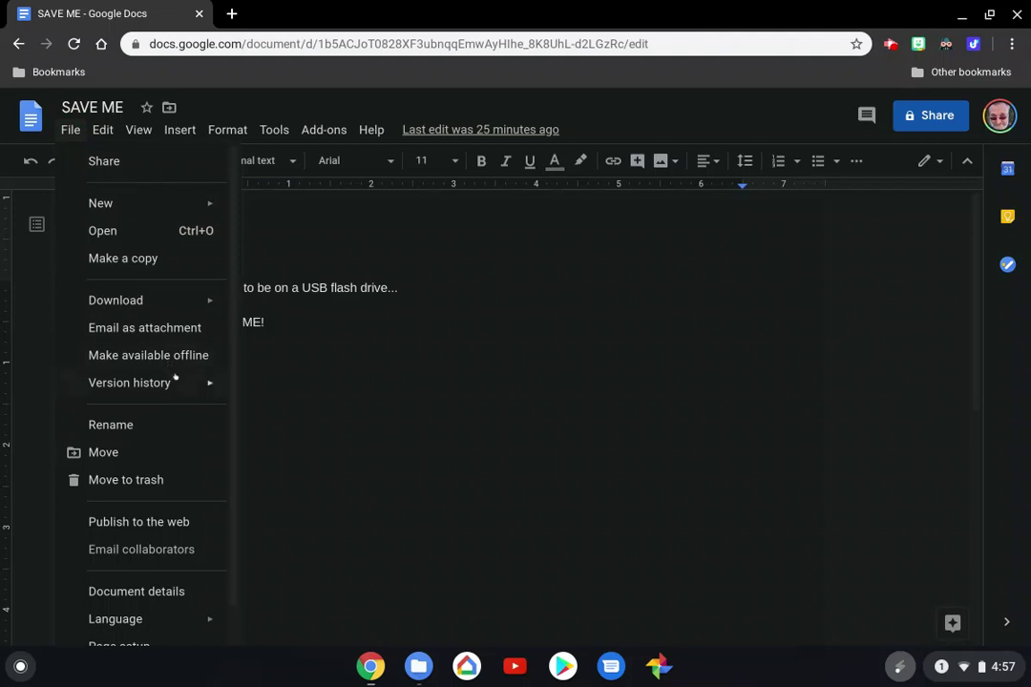
mouse_move(181, 385)
mouse_move(156, 208)
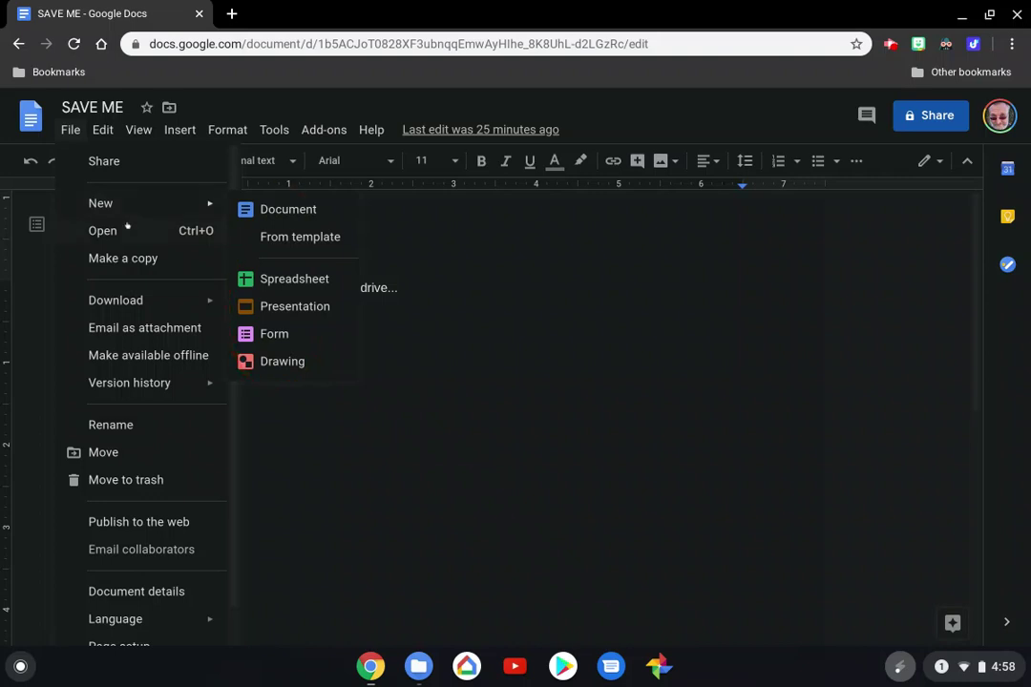
mouse_move(183, 308)
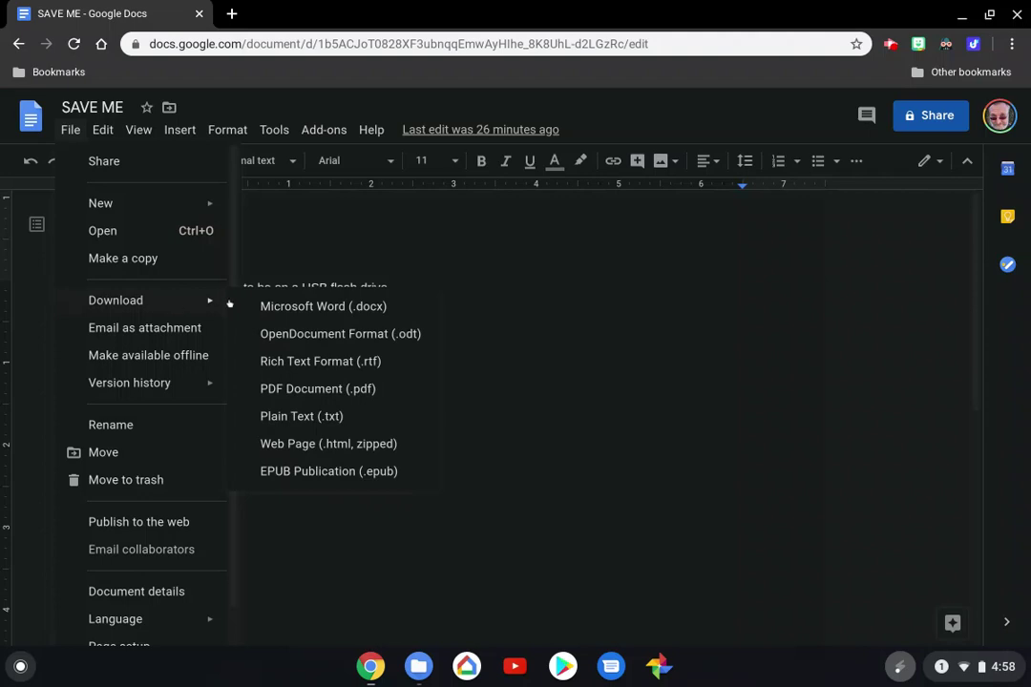
left_click(308, 388)
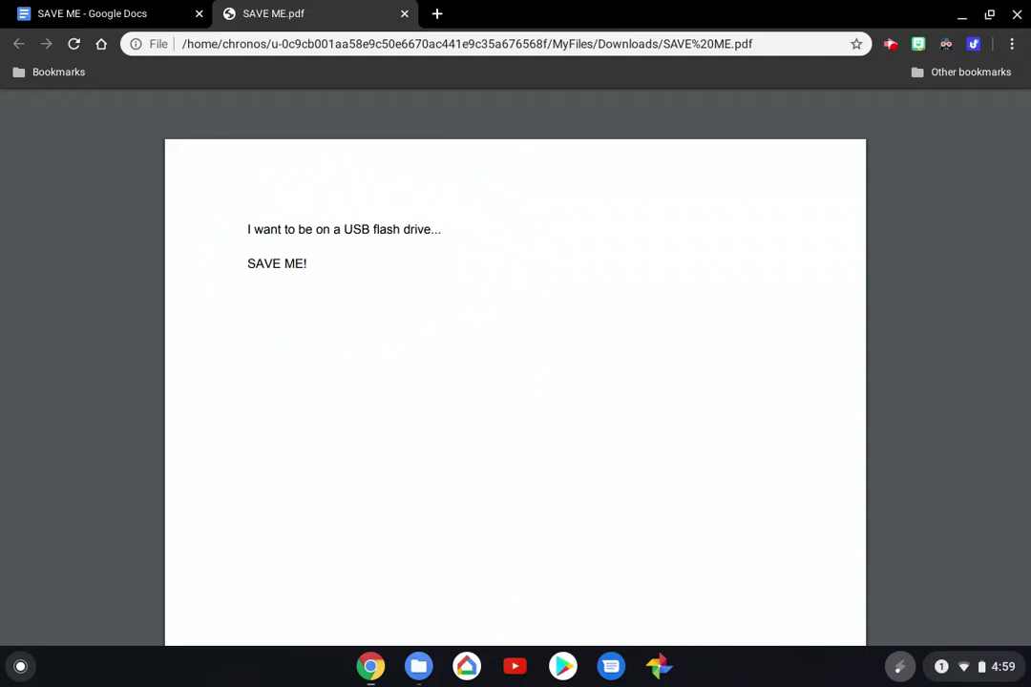
left_click(404, 14)
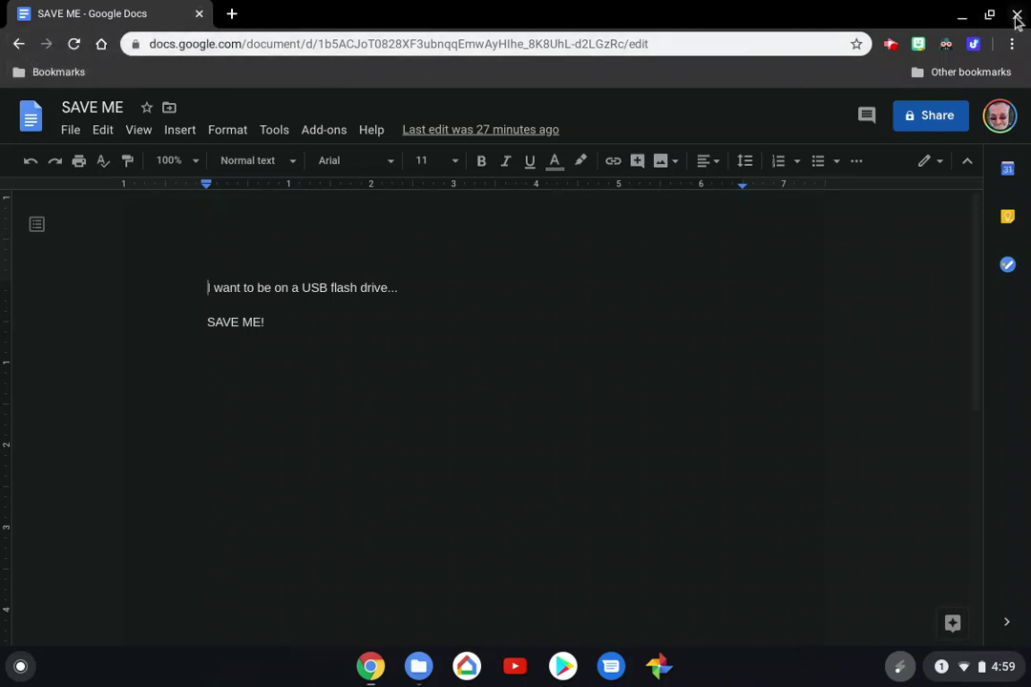
- Switch to Files and try to drop SAVE ME.pdf from Downloads onto the SAVE ME! drive, returning to Downloads
left_click(963, 17)
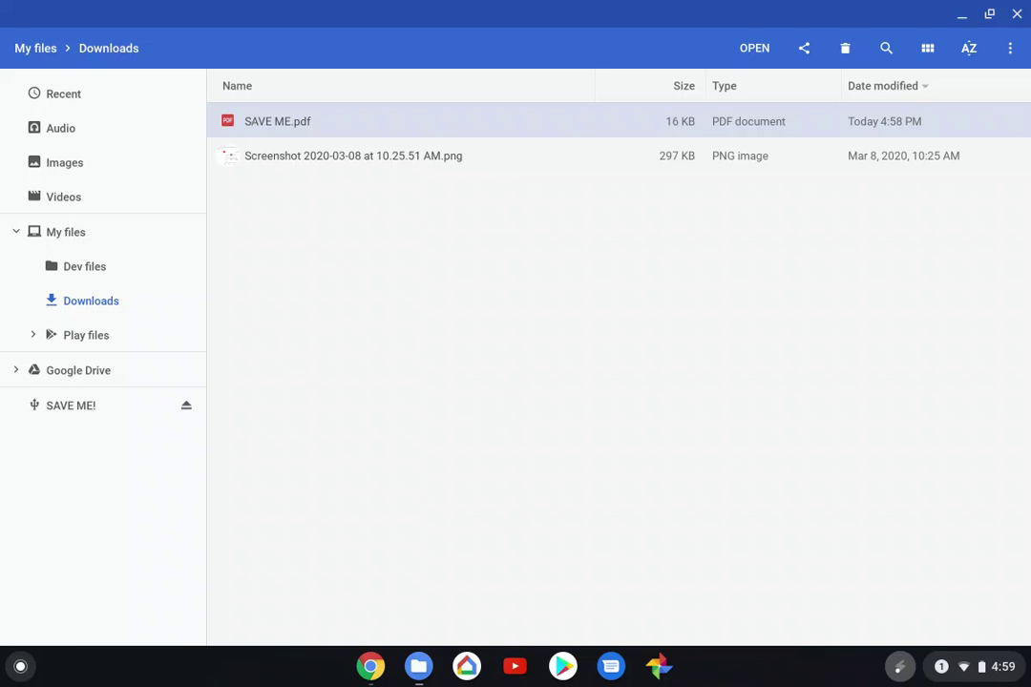
left_click_drag(247, 122, 190, 267)
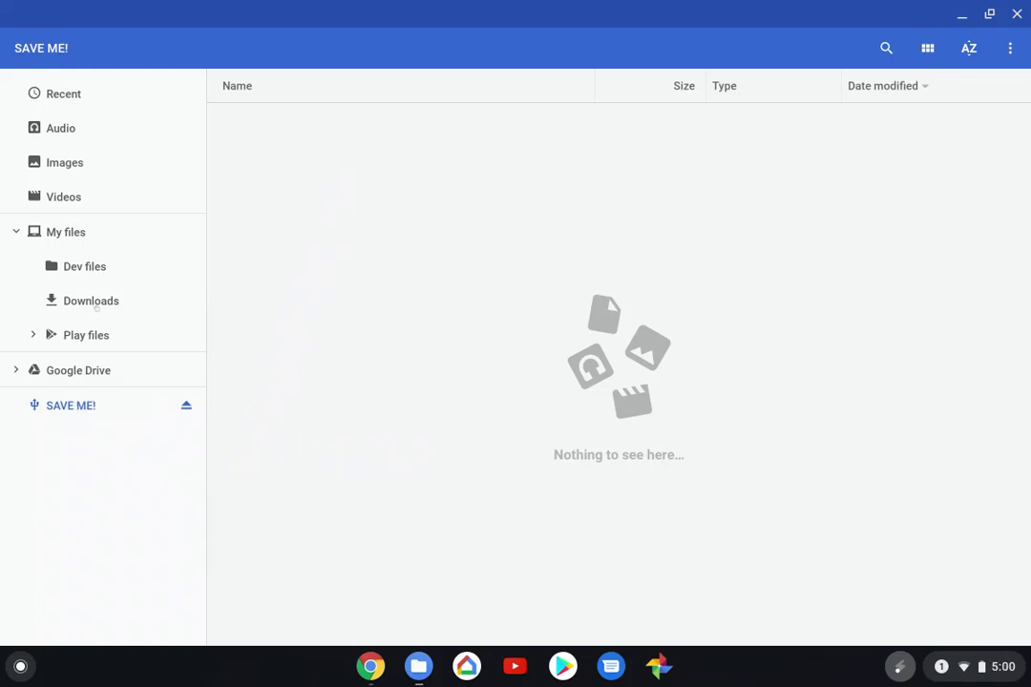
left_click(93, 301)
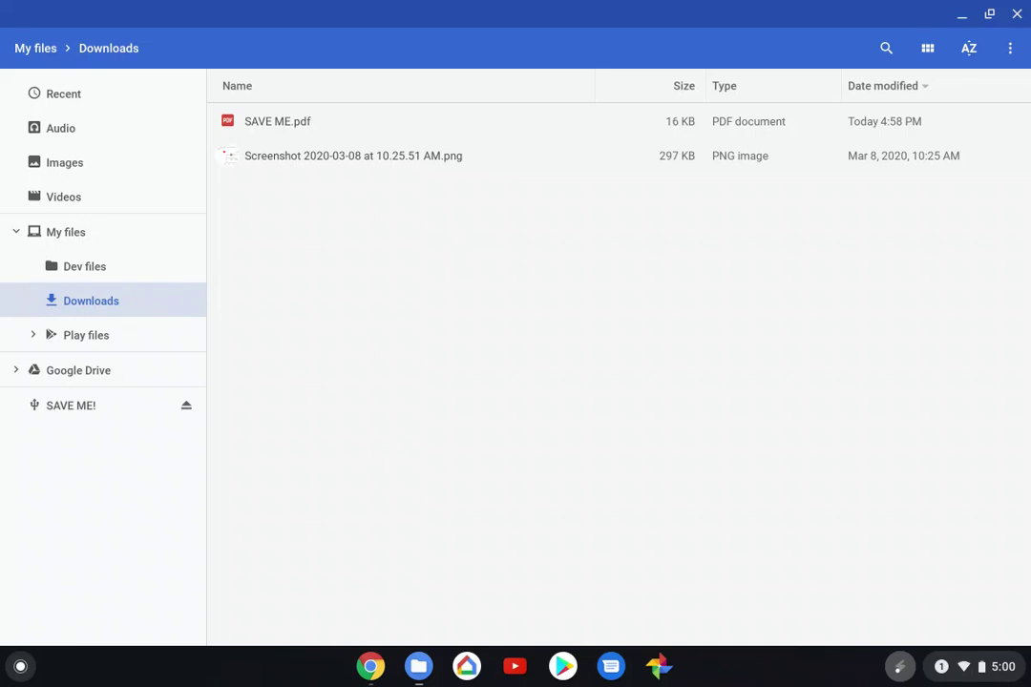
- Copy SAVE ME.pdf from Downloads and paste it onto the SAVE ME! drive
right_click(276, 122)
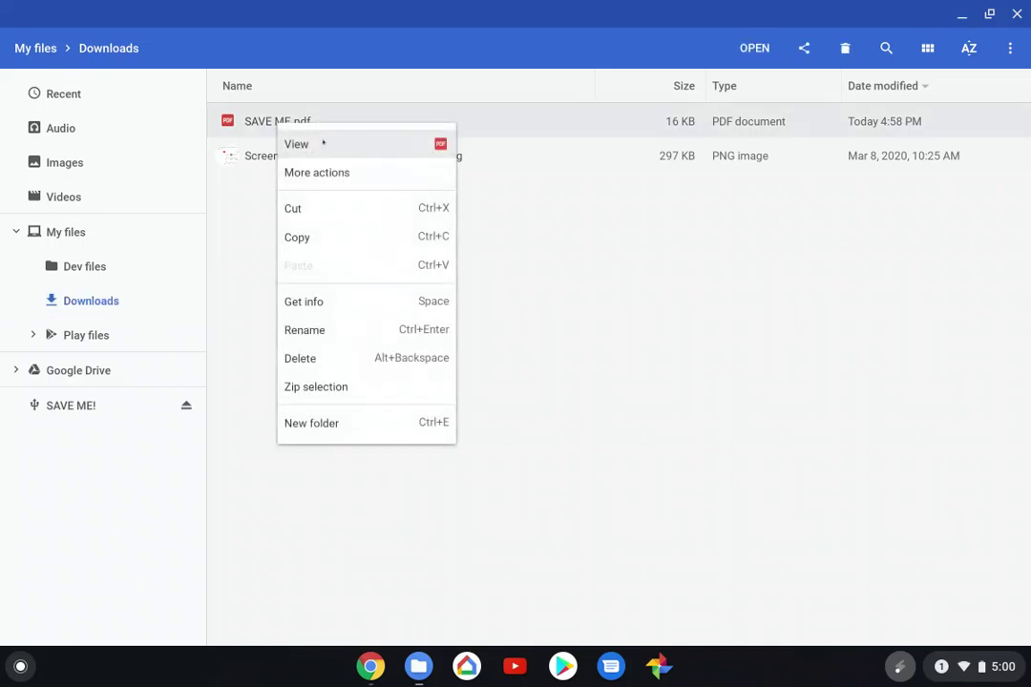
left_click(311, 236)
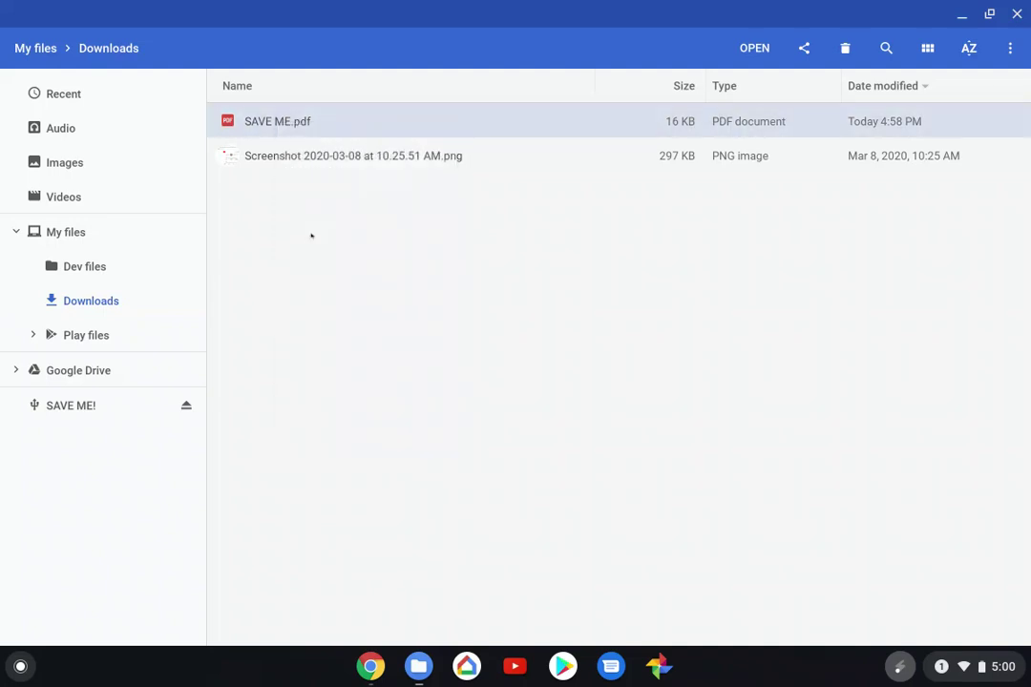
left_click(72, 407)
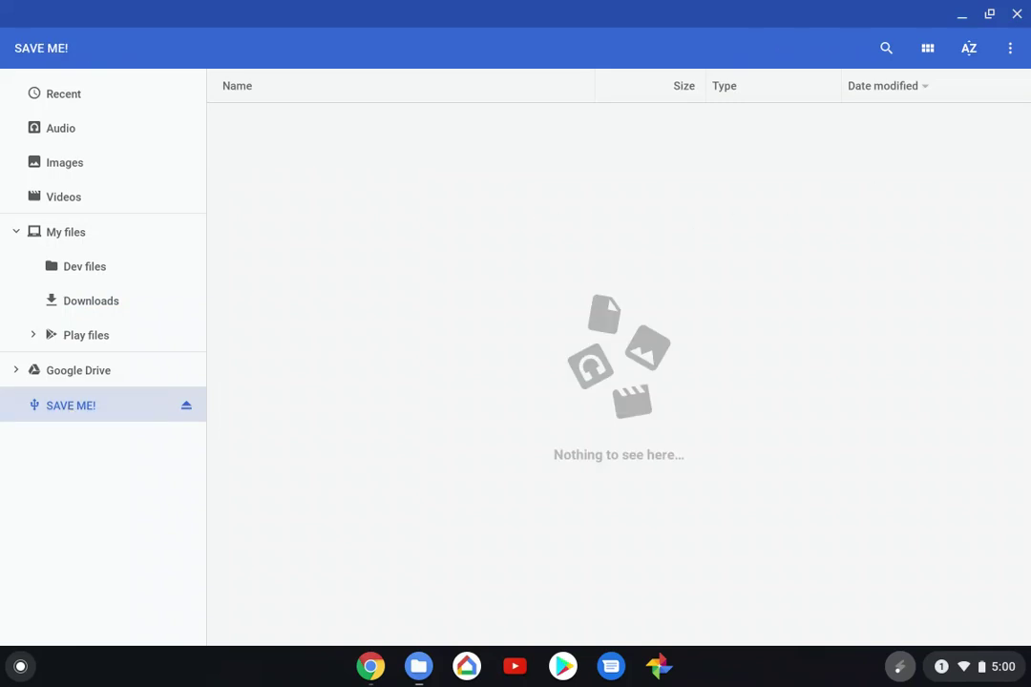
right_click(537, 219)
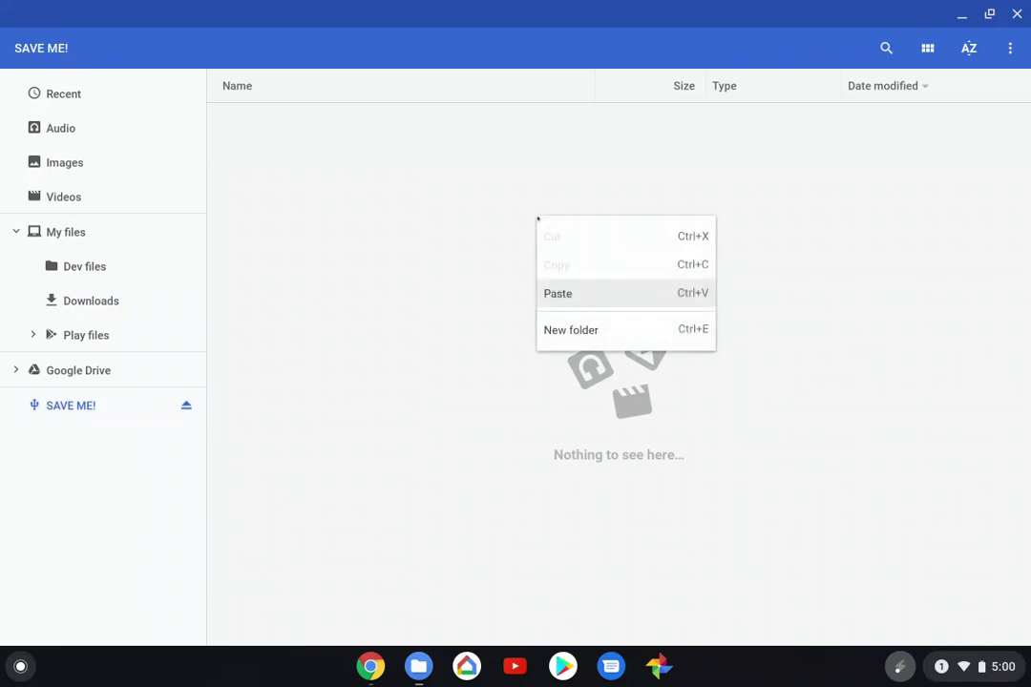
left_click(577, 295)
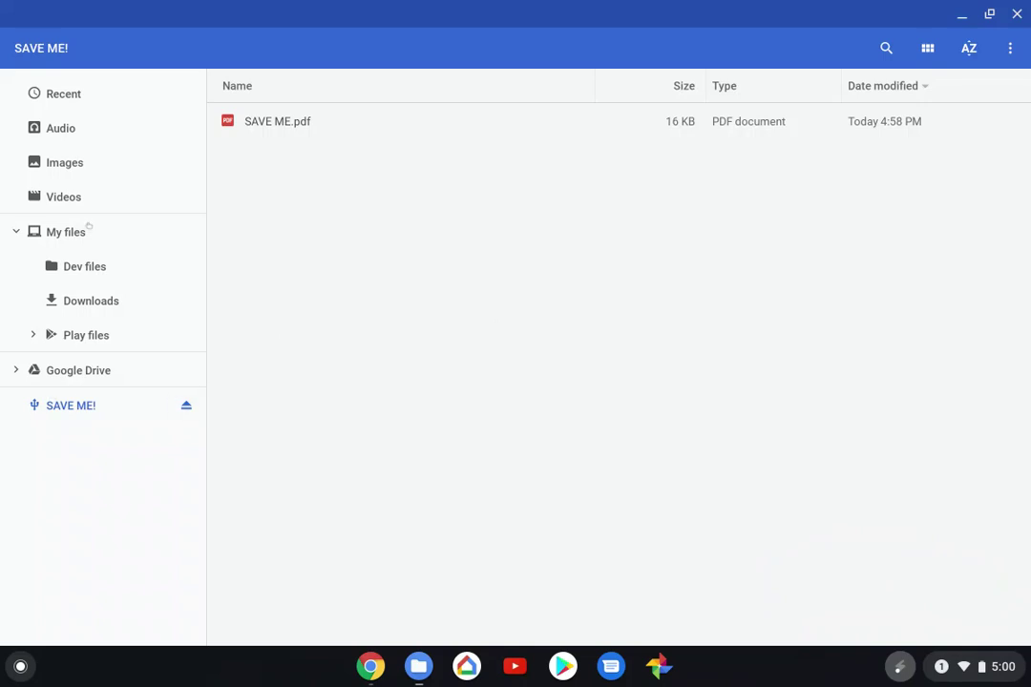
- Preview Screenshot 2020-03-08 at 10.25.51 AM.png from Downloads, close it, and copy the file to the SAVE ME! drive
left_click(99, 303)
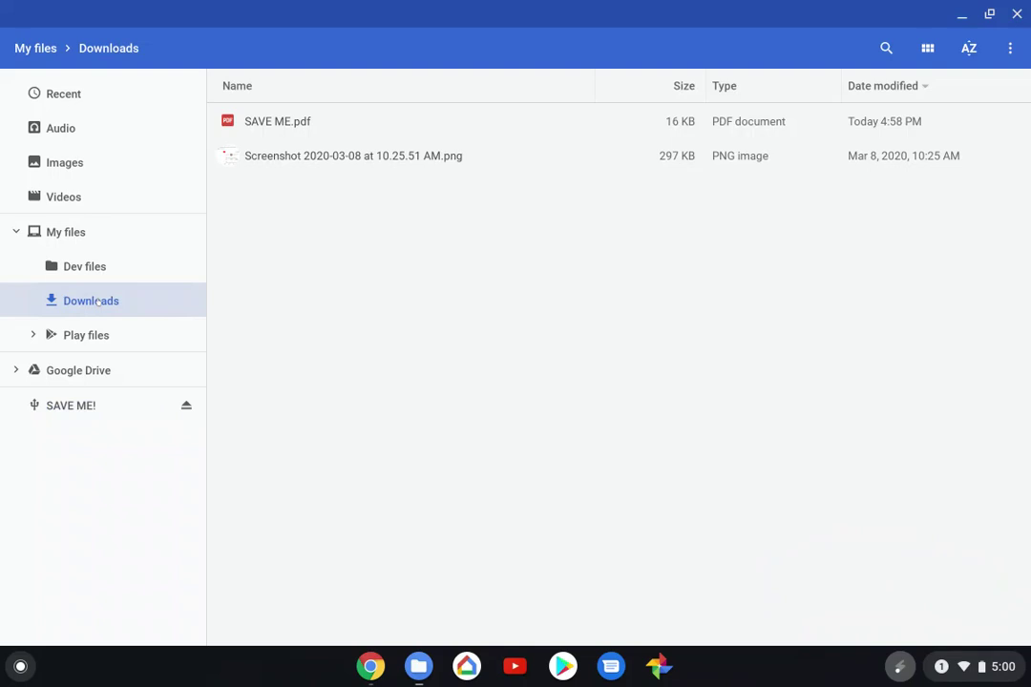
double_click(260, 166)
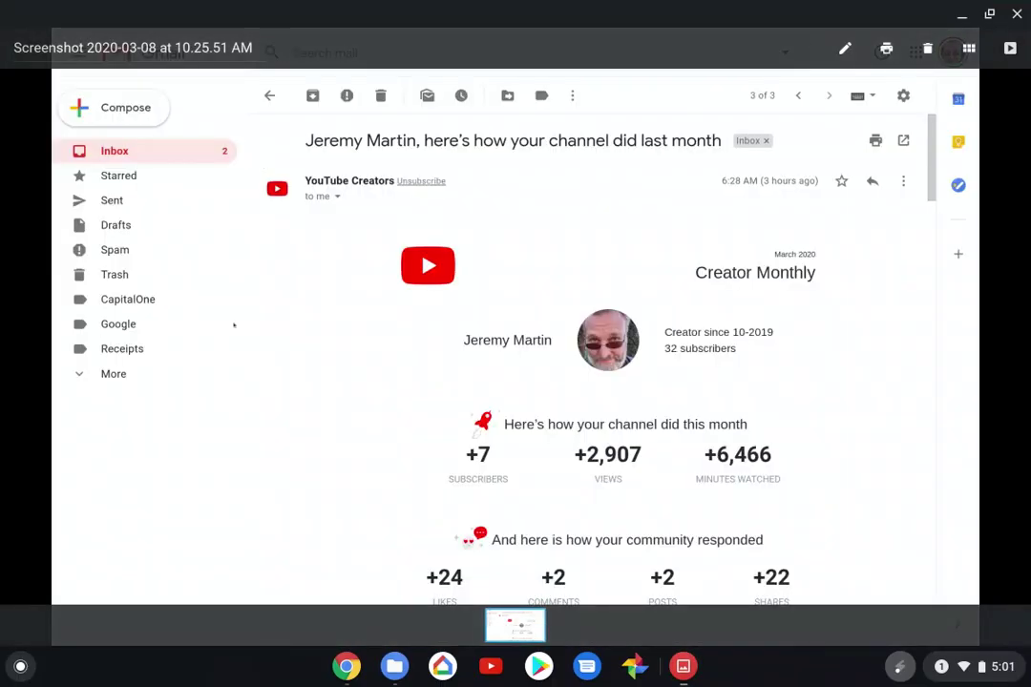
mouse_move(350, 233)
left_click(1017, 13)
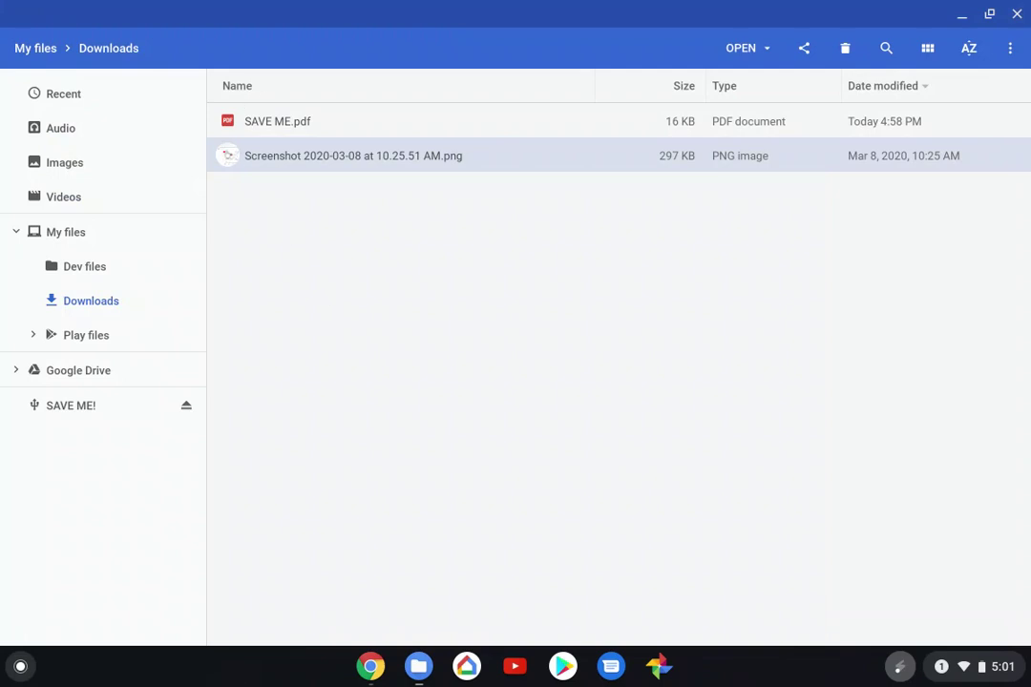
left_click_drag(229, 157, 394, 269)
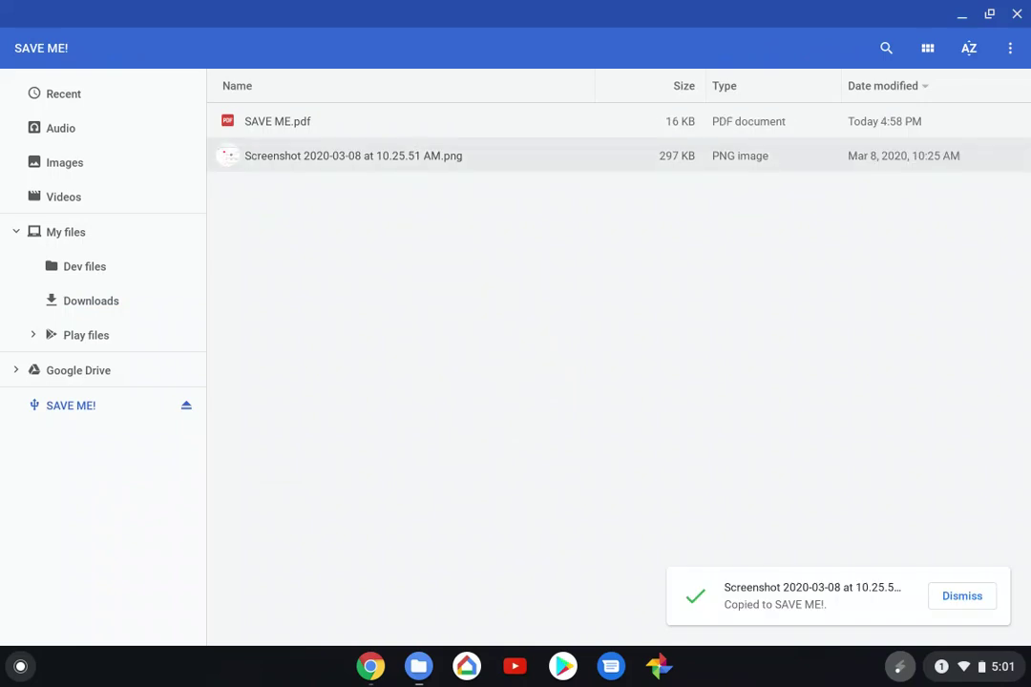
left_click(963, 596)
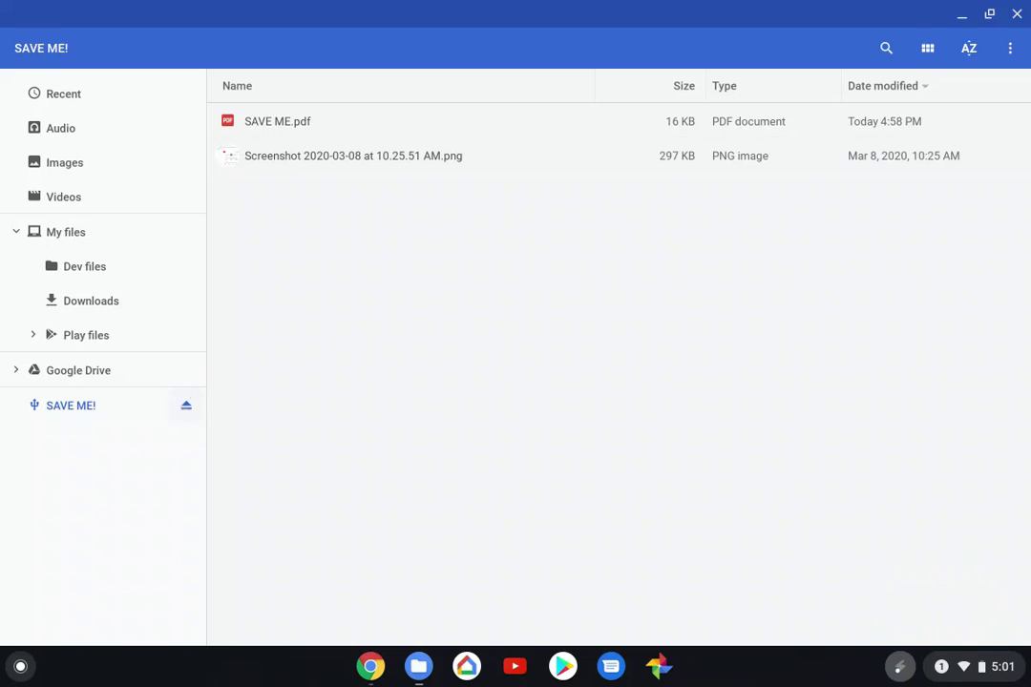
- Eject the SAVE ME! drive, and open it again once it is reconnected
left_click(186, 405)
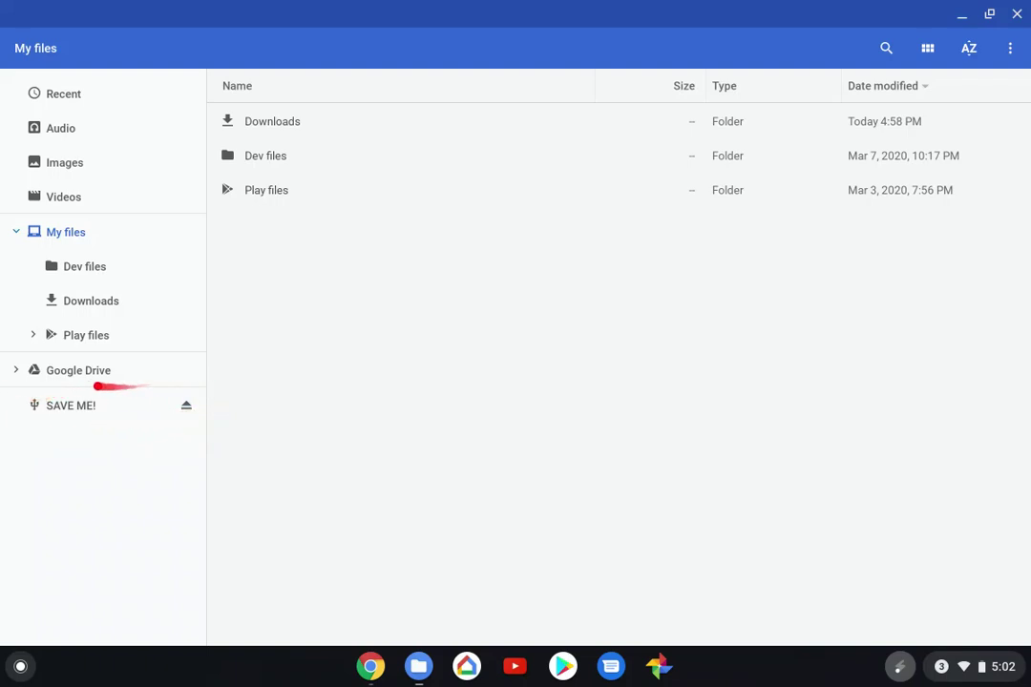
left_click(51, 412)
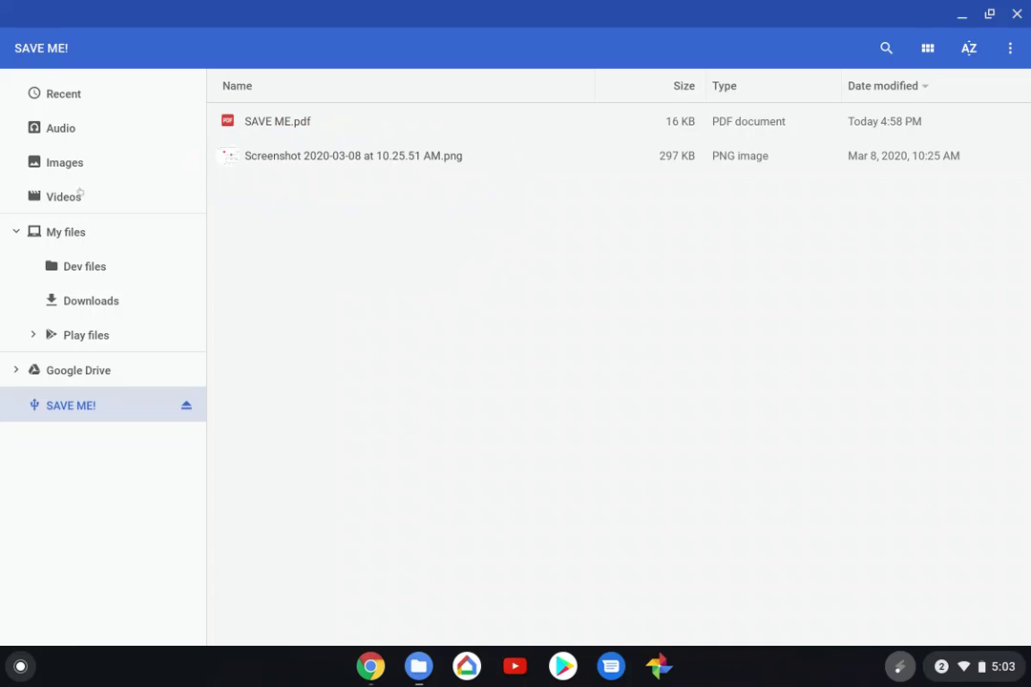
- Copy the second Screenshot 2020-03-08 at 10.25.51 AM.png listed in Images and paste it onto the SAVE ME! drive
left_click(65, 162)
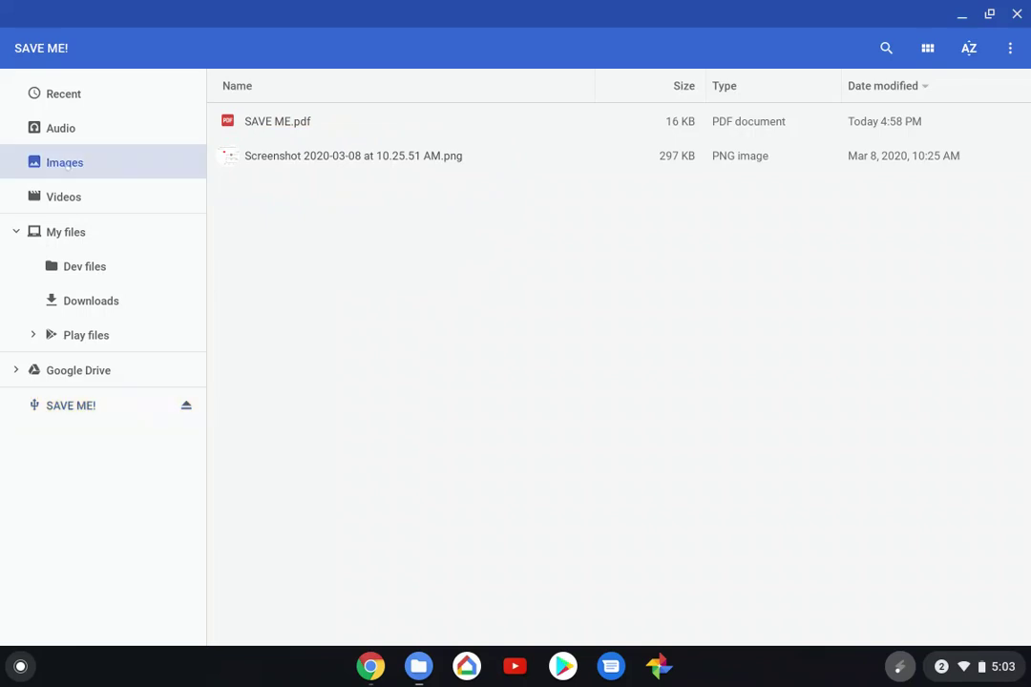
right_click(255, 164)
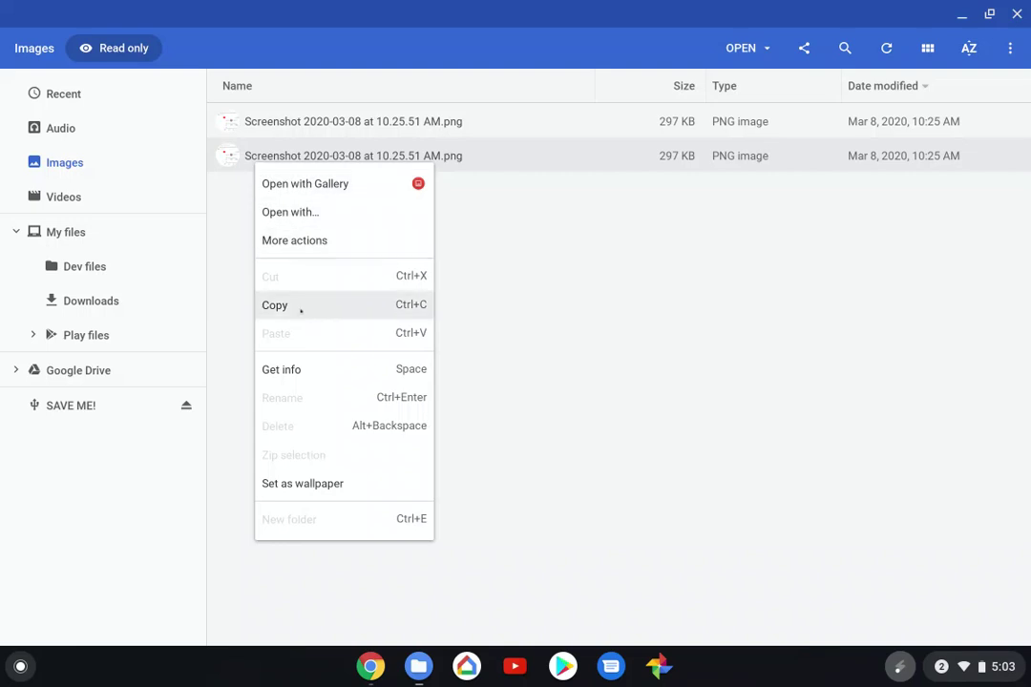
left_click(301, 306)
left_click(88, 407)
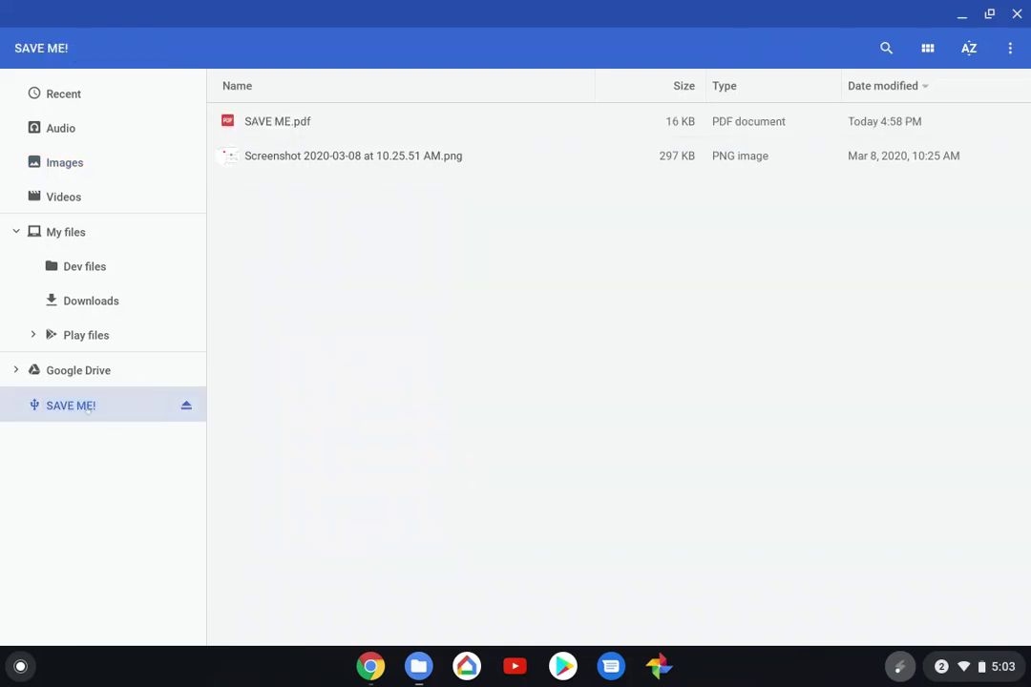
right_click(466, 299)
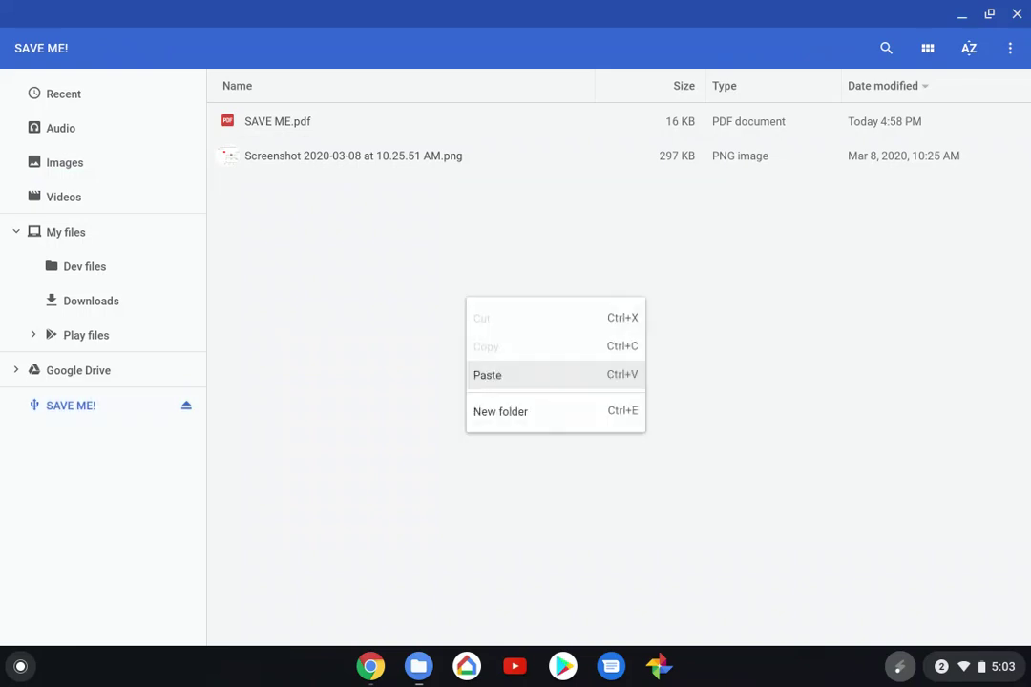
left_click(495, 376)
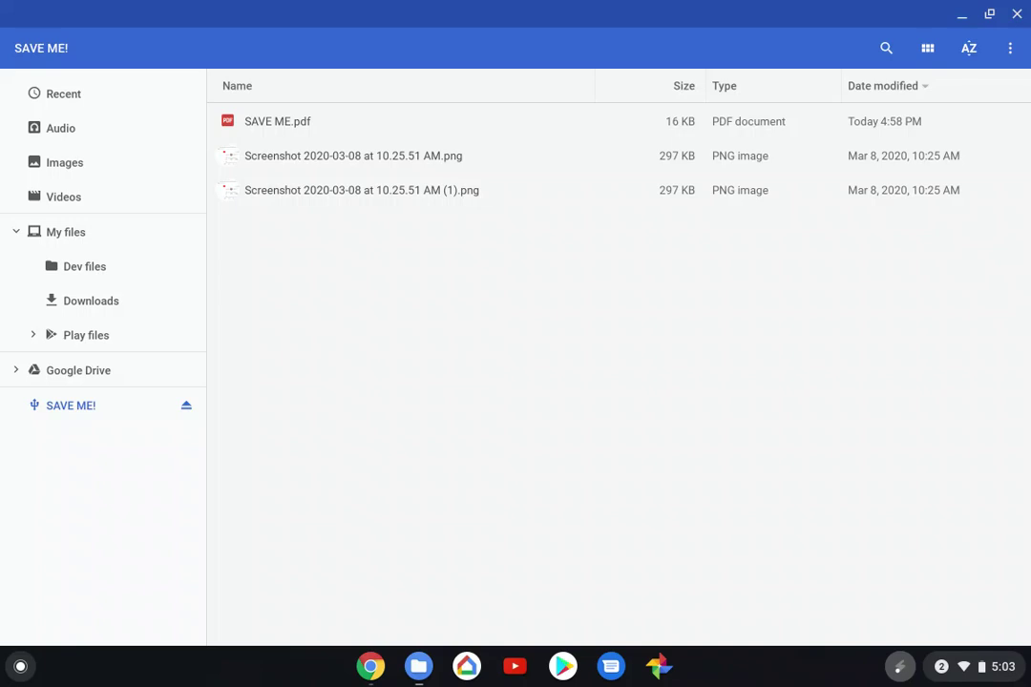
- Switch to the SAVE ME document in Google Docs in Chrome
left_click(368, 672)
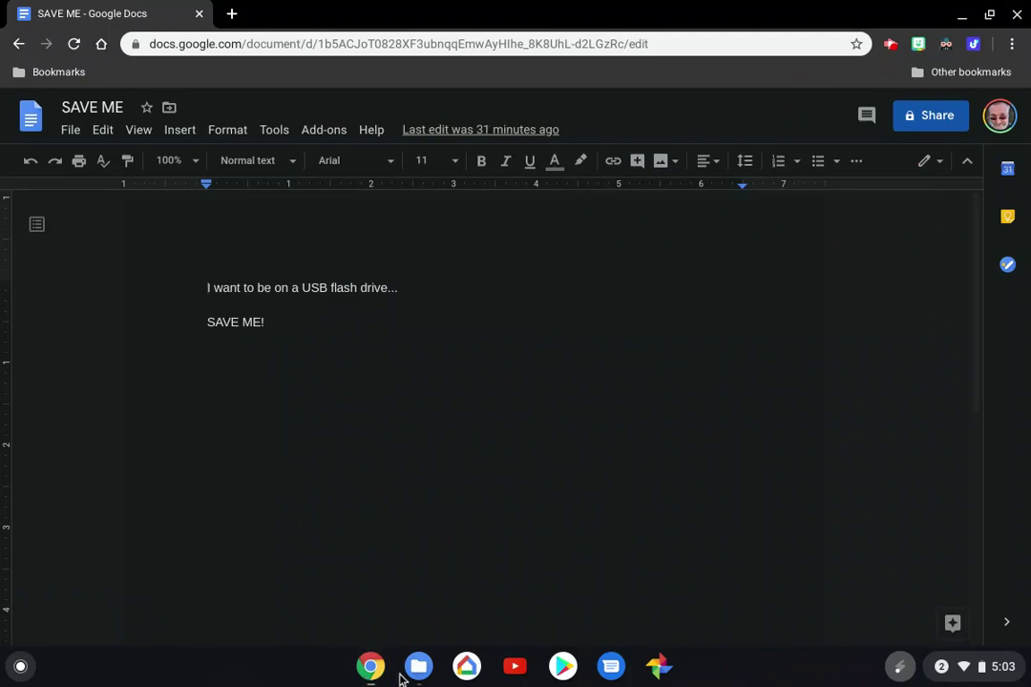